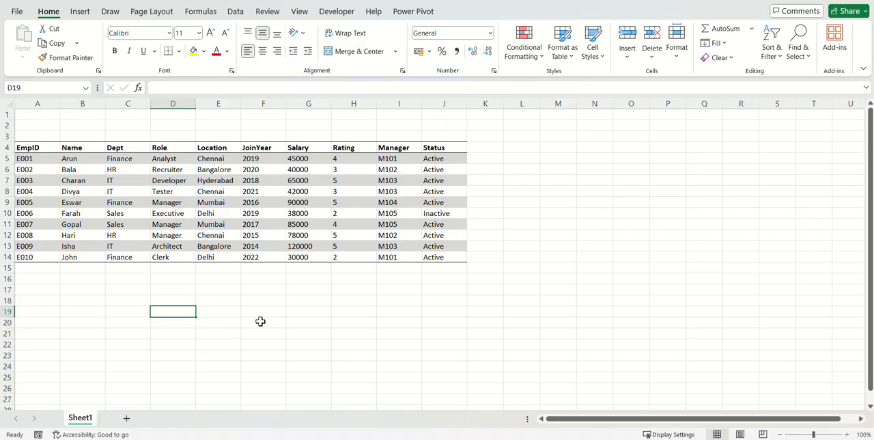
Enter the lookup value E001 in cell C19 below the employee table.
{"action": "key", "text": "Left"}
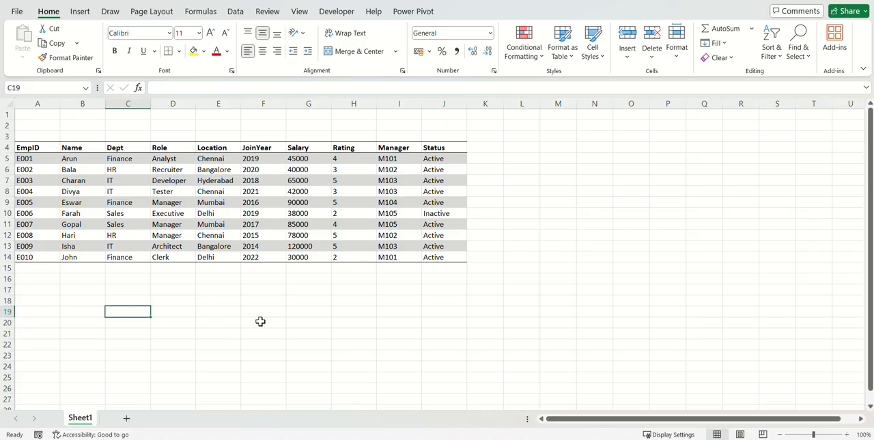
{"action": "type", "text": "E001"}
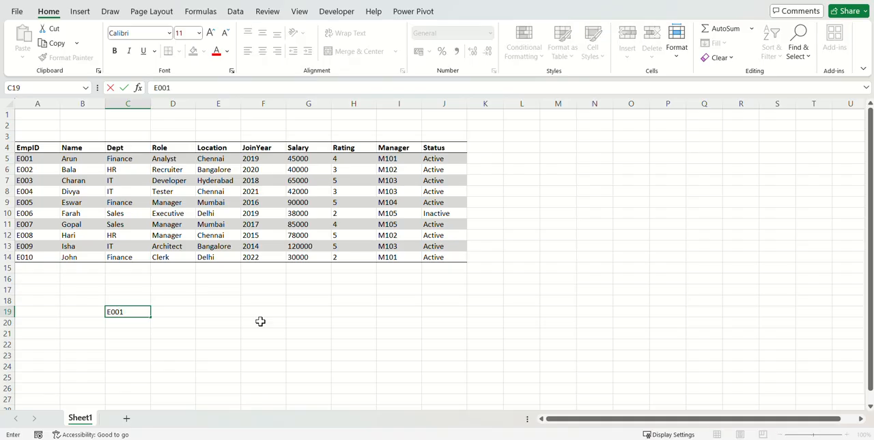
{"action": "key", "text": "Return"}
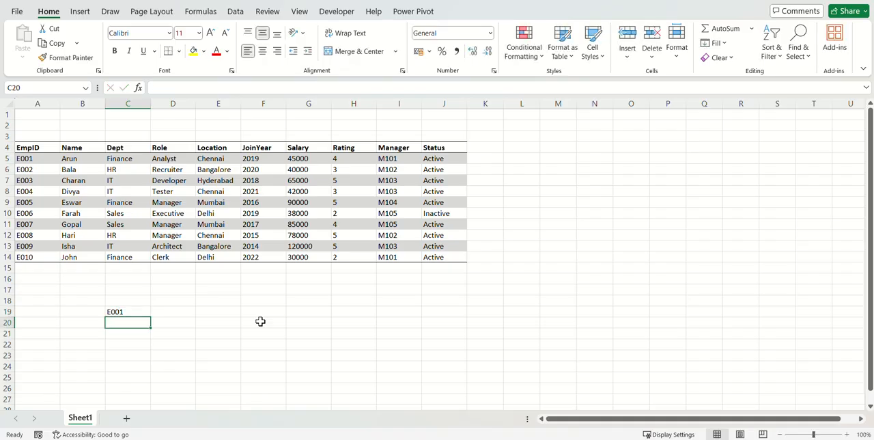
Begin a VLOOKUP formula in D19 with C19 as the lookup value and A4:J14 as the table array.
{"action": "key", "text": "Up"}
{"action": "key", "text": "Right"}
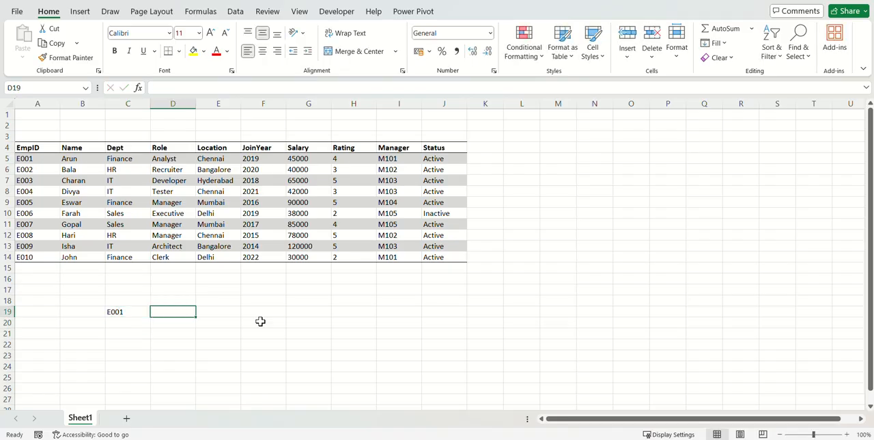
{"action": "type", "text": "=vl"}
{"action": "key", "text": "Tab"}
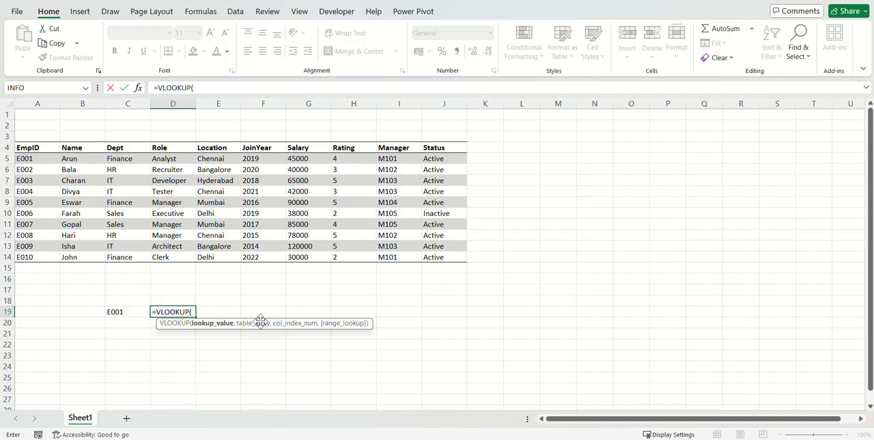
{"action": "key", "text": "Left"}
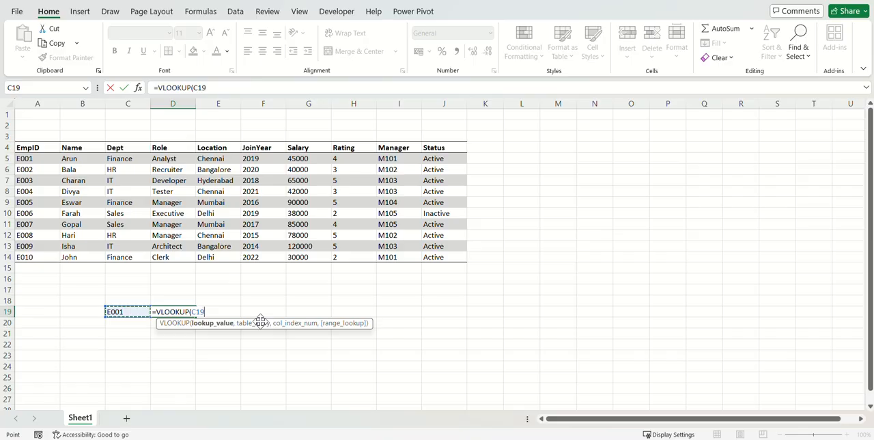
{"action": "type", "text": ","}
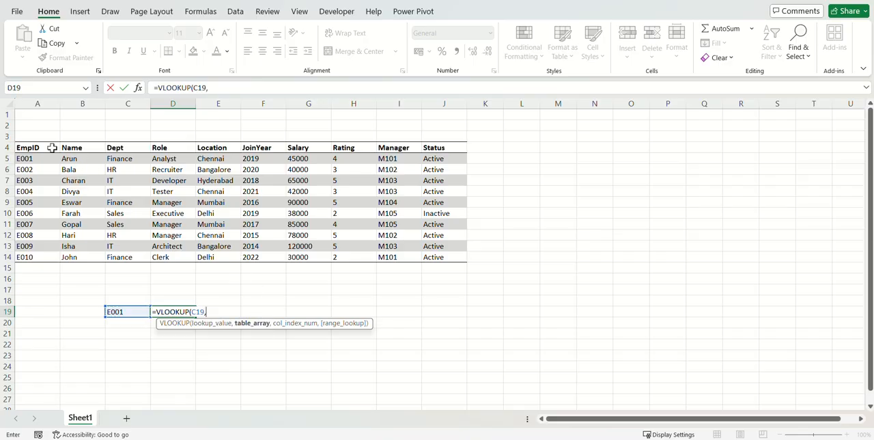
{"action": "left_click_drag", "start_coordinate": [24, 146], "coordinate": [437, 259]}
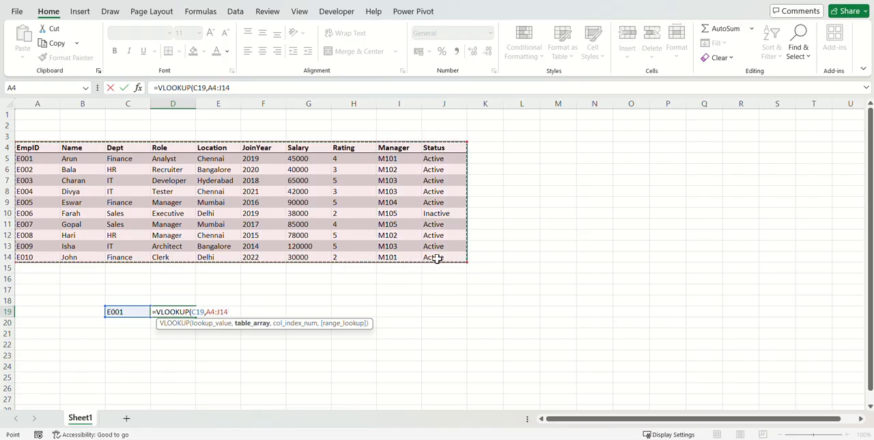
Complete the VLOOKUP in D19 with column index 7 and FALSE for an exact match.
{"action": "type", "text": ","}
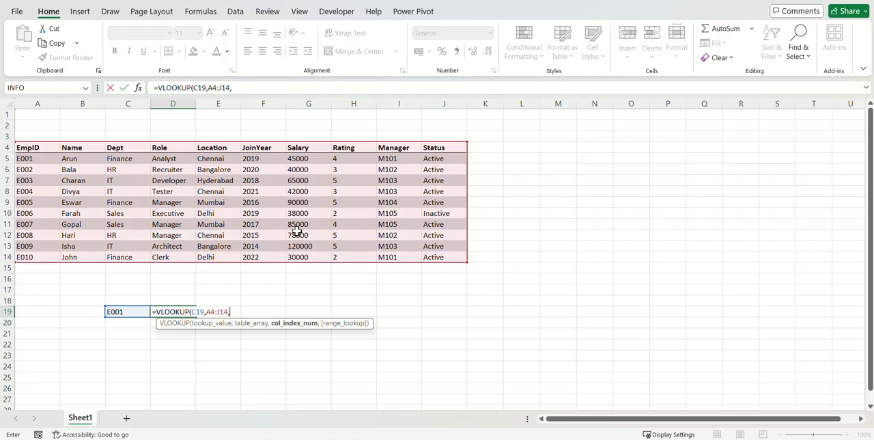
{"action": "type", "text": "7,"}
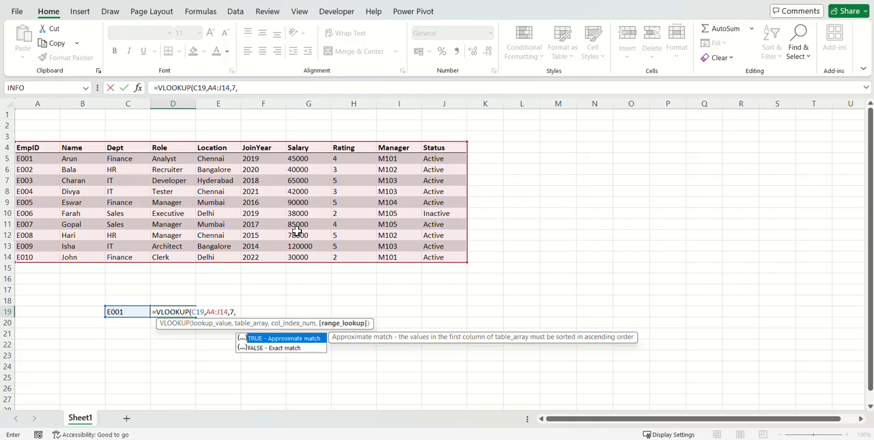
{"action": "key", "text": "Down"}
{"action": "key", "text": "Tab"}
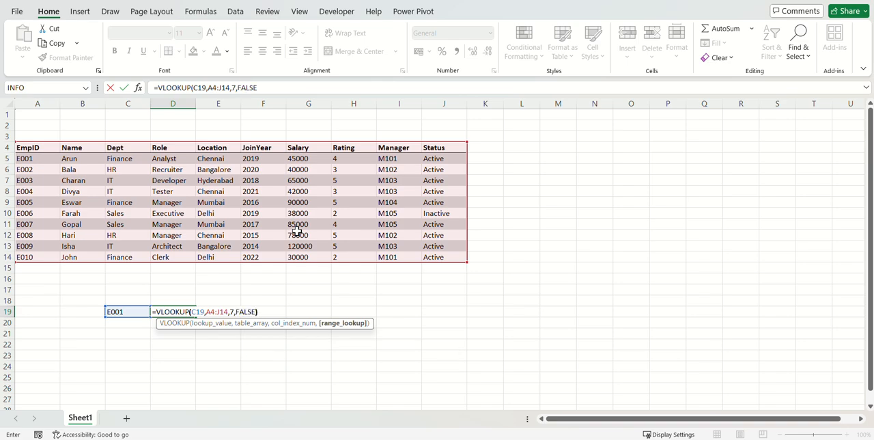
{"action": "key", "text": "Return"}
{"action": "key", "text": "Up"}
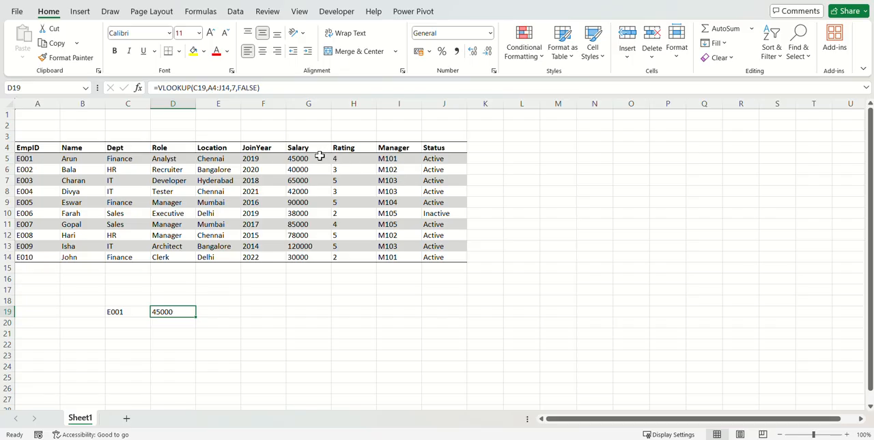
Change the EmpID in cell A5 to E009 to test how the lookup responds.
{"action": "left_click", "coordinate": [24, 160]}
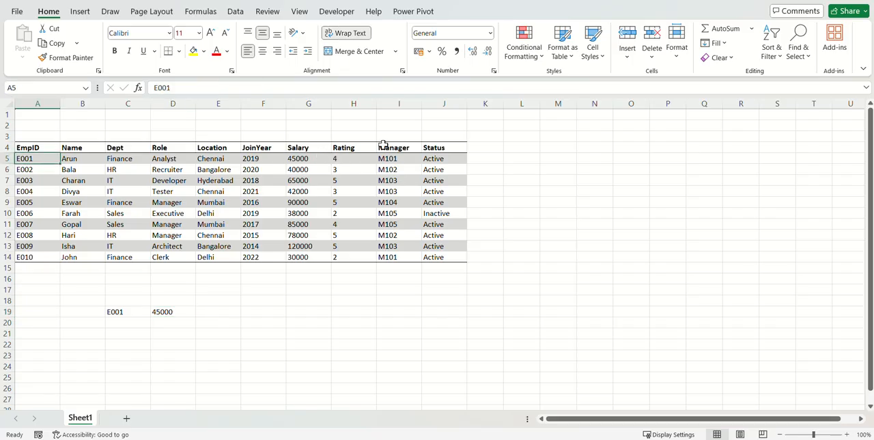
{"action": "key", "text": "F2"}
{"action": "key", "text": "BackSpace"}
{"action": "type", "text": "9"}
{"action": "key", "text": "Return"}
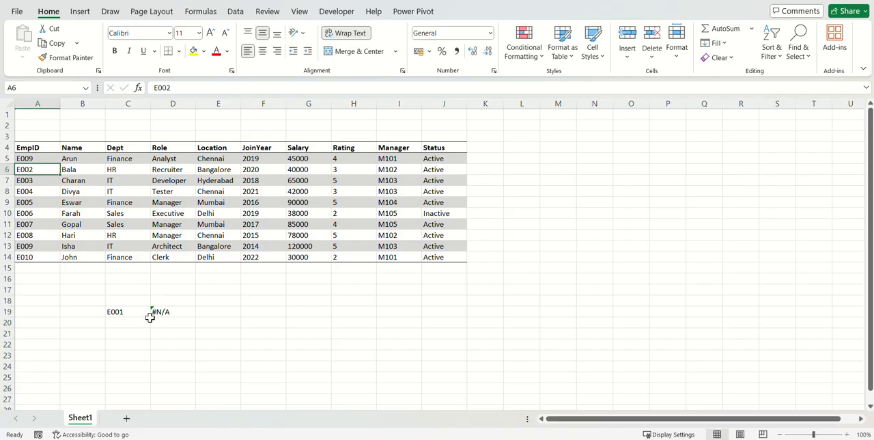
Restore the EmpID in cell A5 to E001.
{"action": "key", "text": "Up"}
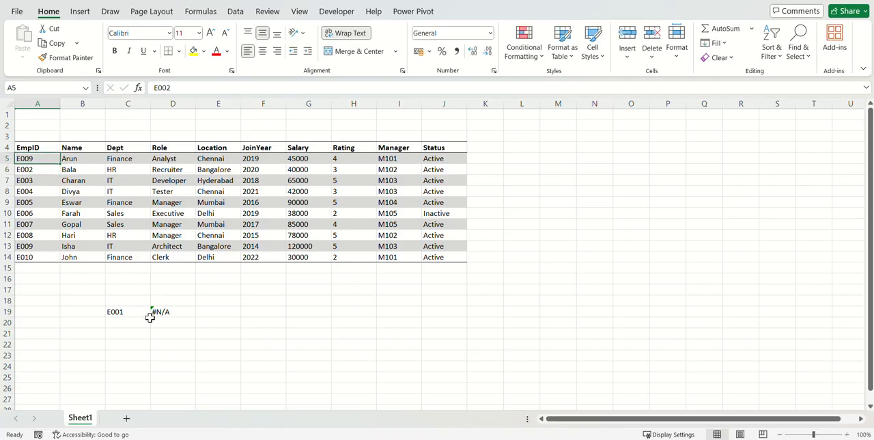
{"action": "key", "text": "F2"}
{"action": "key", "text": "BackSpace"}
{"action": "type", "text": "1"}
{"action": "key", "text": "Return"}
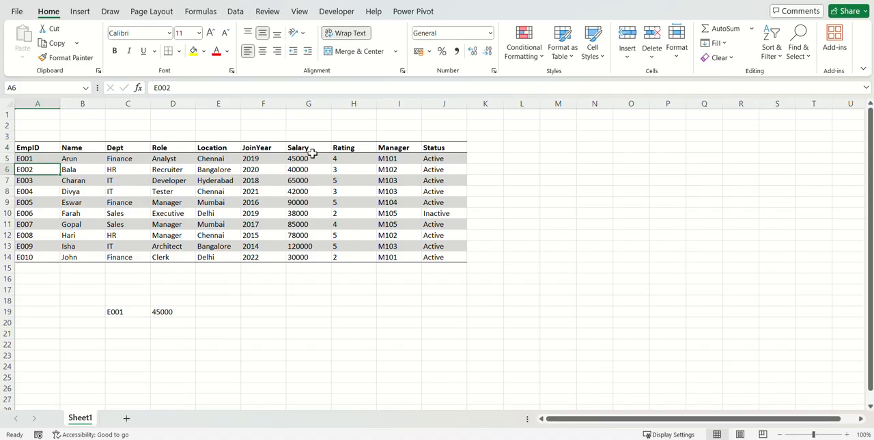
Set the column index of the VLOOKUP in D19 to 2 so it retrieves the Name column.
{"action": "left_click", "coordinate": [171, 310]}
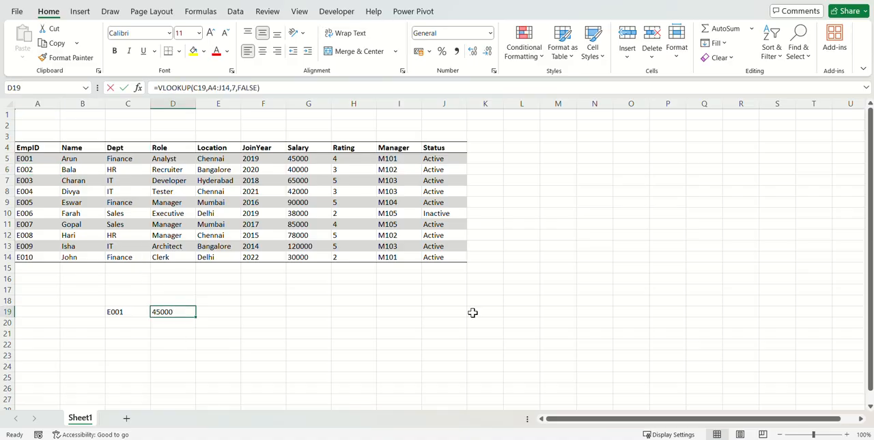
{"action": "key", "text": "F2"}
{"action": "key", "text": "Left"}
{"action": "key", "text": "Left"}
{"action": "key", "text": "Left"}
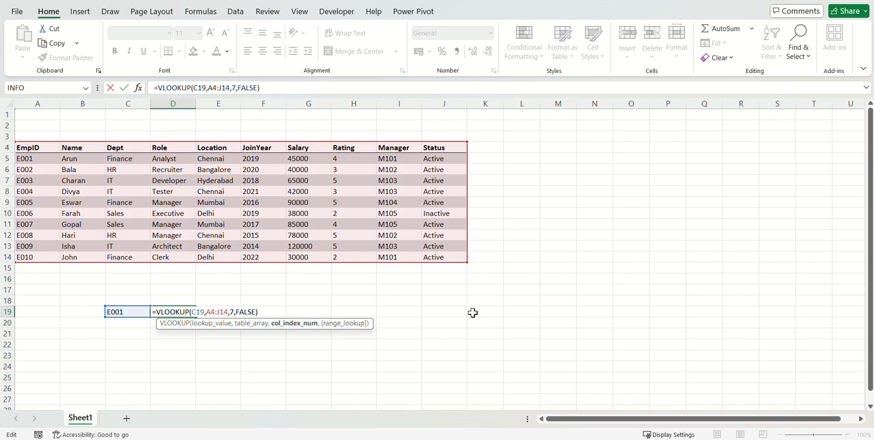
{"action": "type", "text": "2"}
{"action": "key", "text": "Return"}
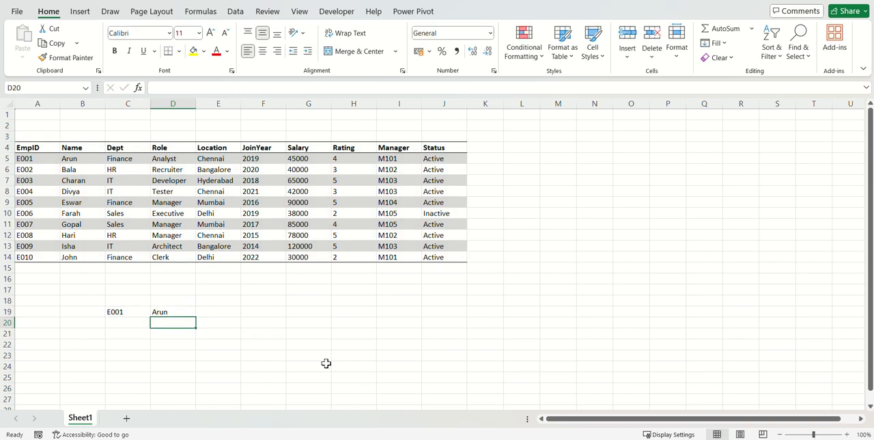
Review the name in B5 and the EmpID entries in A5:A14.
{"action": "left_click", "coordinate": [66, 161]}
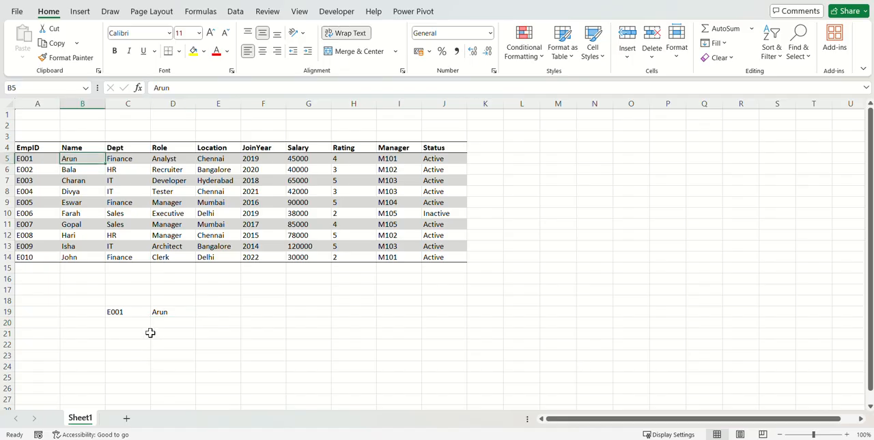
{"action": "left_click", "coordinate": [30, 158]}
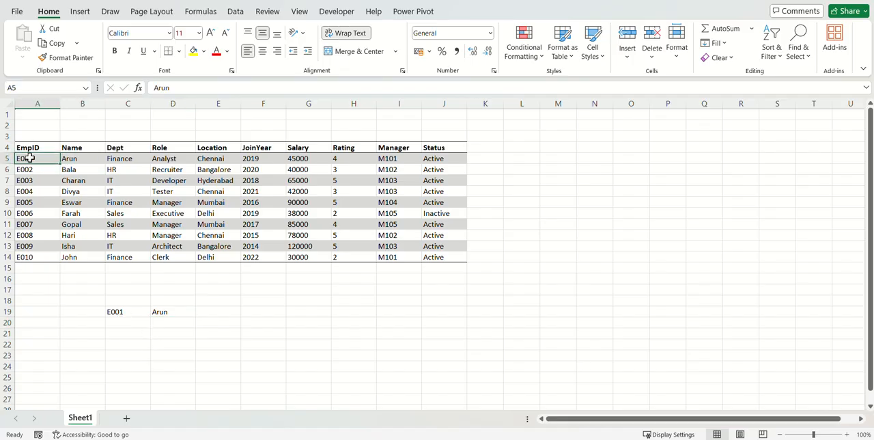
{"action": "left_click_drag", "start_coordinate": [30, 158], "coordinate": [32, 256]}
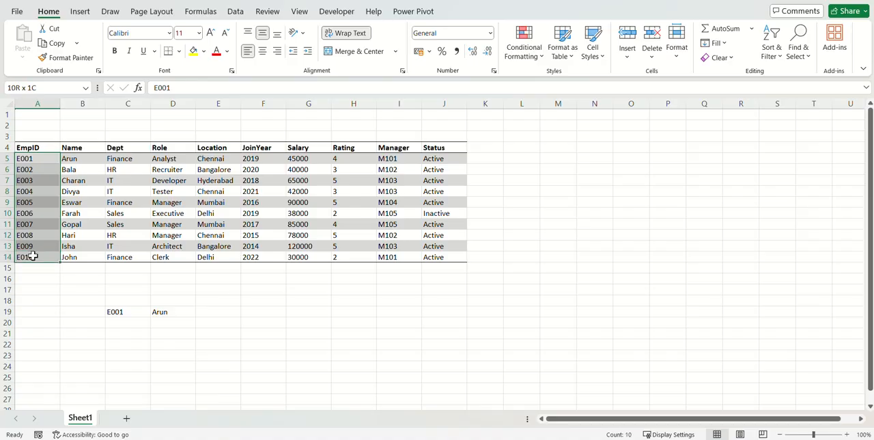
{"action": "left_click_drag", "start_coordinate": [32, 255], "coordinate": [32, 255]}
{"action": "left_click", "coordinate": [168, 311]}
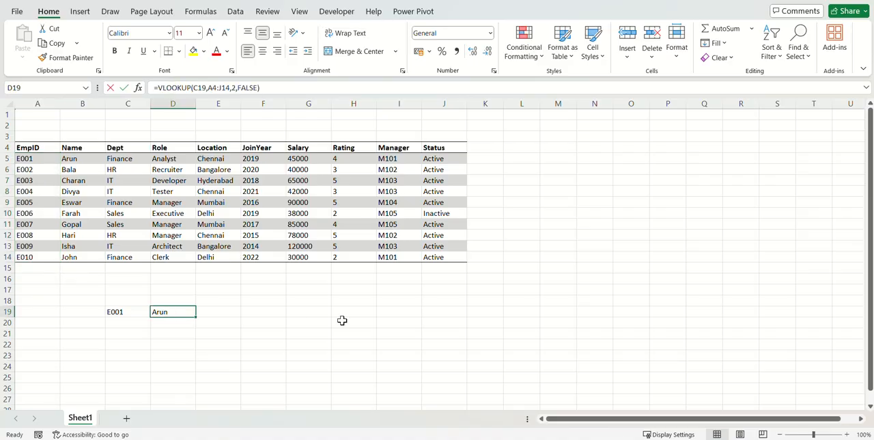
{"action": "type", "text": "=vla"}
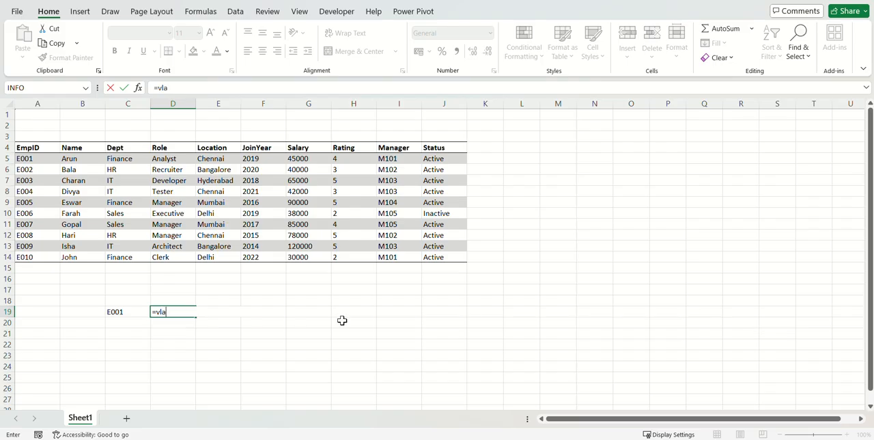
{"action": "key", "text": "Escape"}
{"action": "key", "text": "Right"}
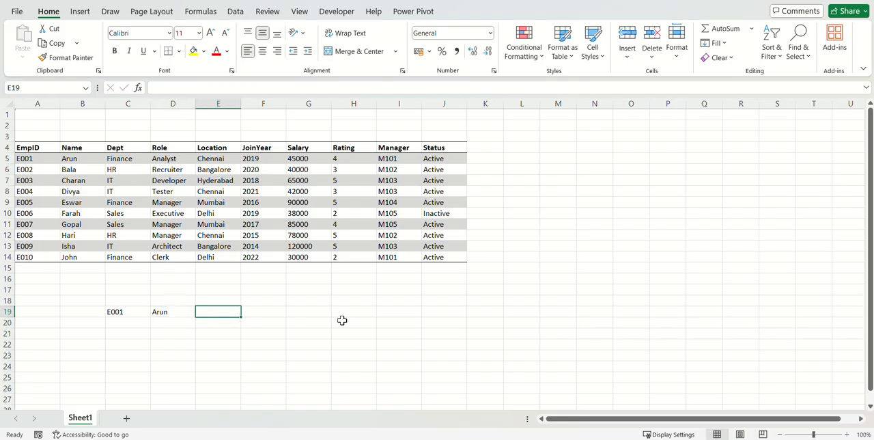
{"action": "type", "text": "=vl"}
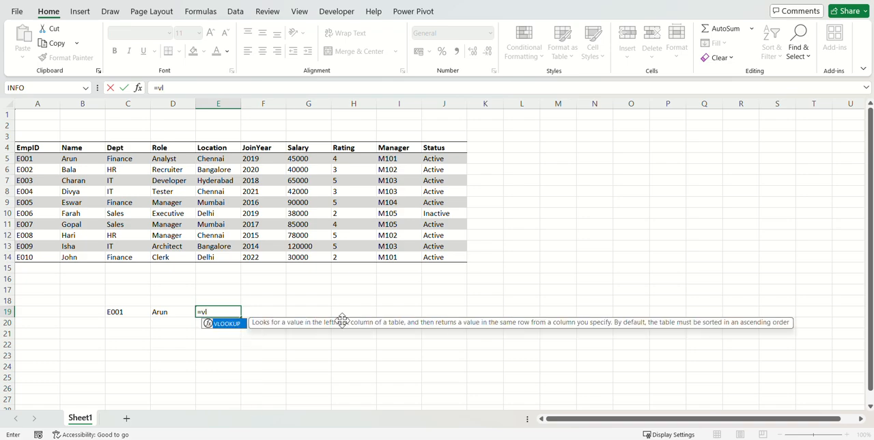
{"action": "key", "text": "Tab"}
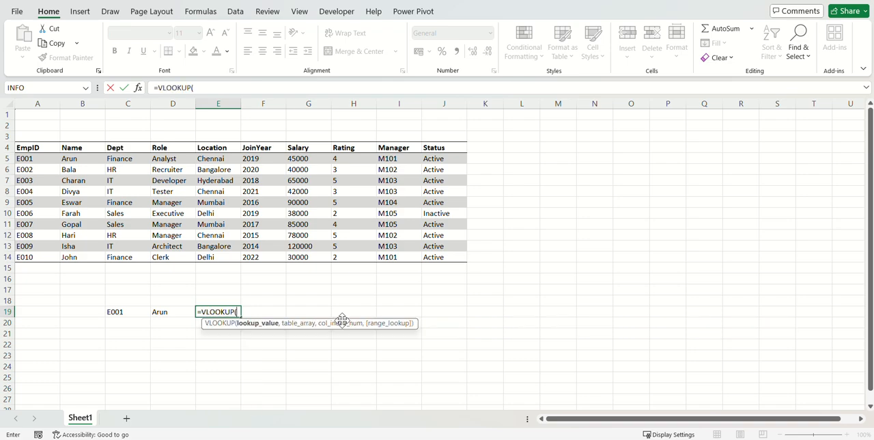
{"action": "left_click_drag", "start_coordinate": [39, 148], "coordinate": [425, 254]}
{"action": "key", "text": "Escape"}
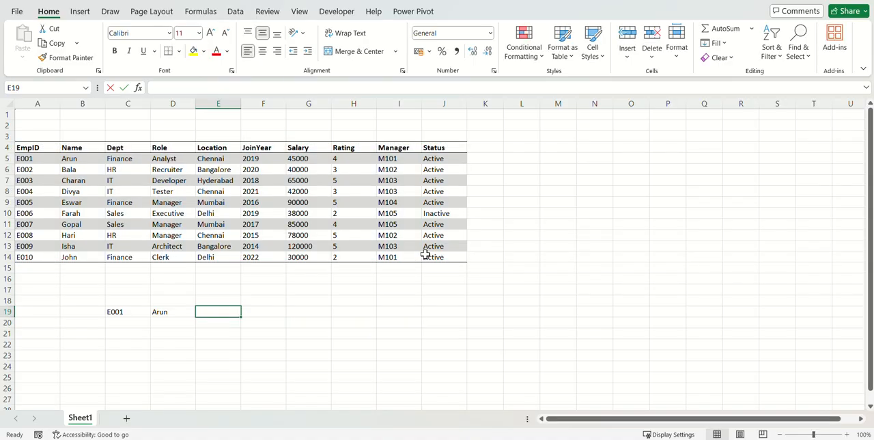
Enter a VLOOKUP in E19 that looks up D19 in B4:J14 and returns column 6 with exact match 0.
{"action": "type", "text": "=VLOOKUP("}
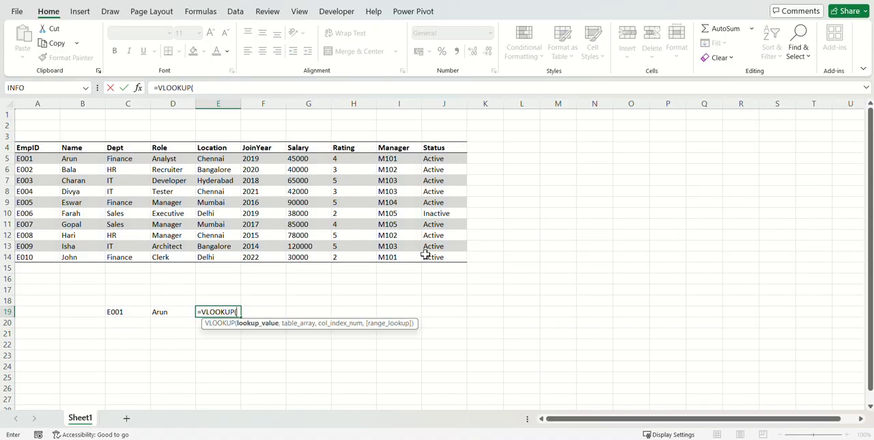
{"action": "left_click", "coordinate": [164, 312]}
{"action": "type", "text": ","}
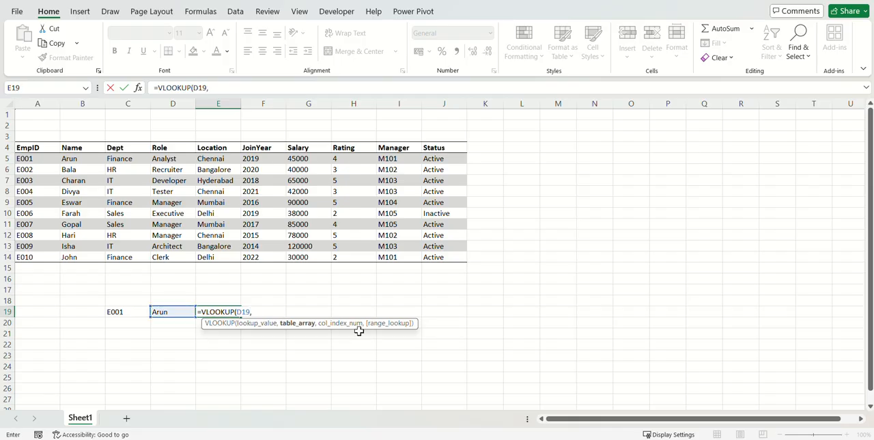
{"action": "left_click_drag", "start_coordinate": [35, 149], "coordinate": [441, 256]}
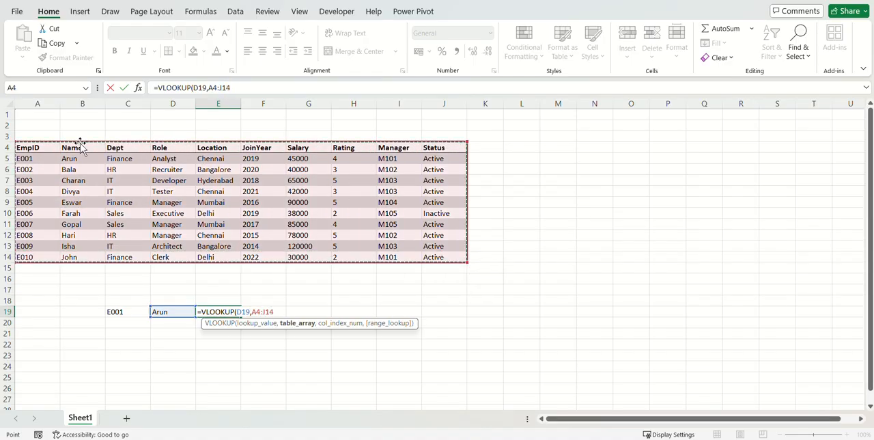
{"action": "left_click_drag", "start_coordinate": [71, 148], "coordinate": [432, 254]}
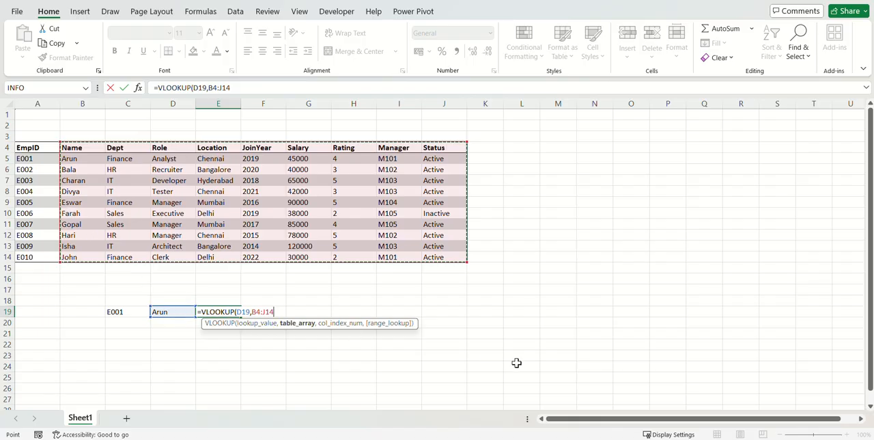
{"action": "type", "text": ","}
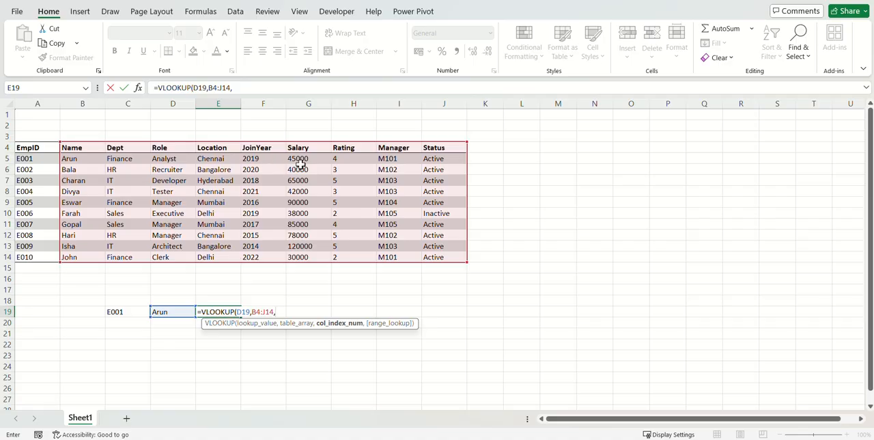
{"action": "type", "text": "6,0"}
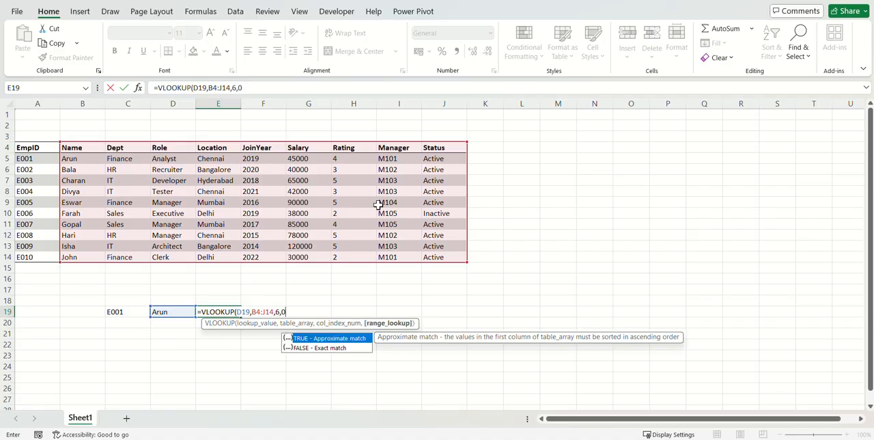
{"action": "type", "text": ")"}
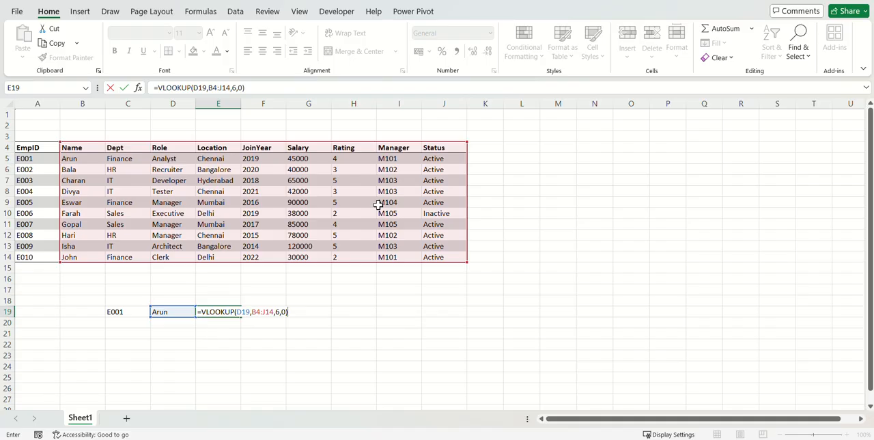
{"action": "type", "text": "\\"}
{"action": "key", "text": "BackSpace"}
{"action": "key", "text": "Return"}
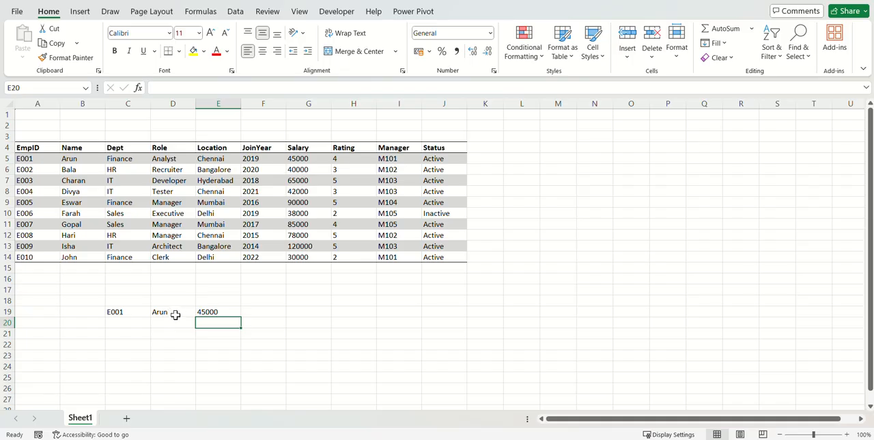
Narrow the table array of the VLOOKUP in E19 to B4:G14.
{"action": "double_click", "coordinate": [203, 311]}
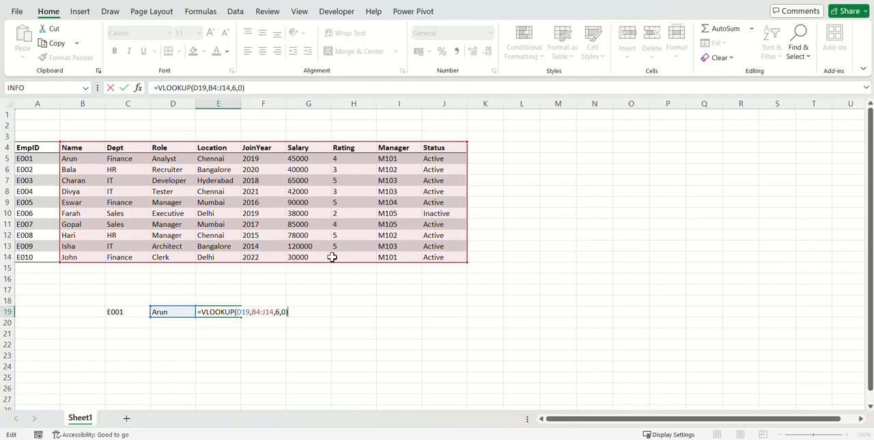
{"action": "left_click", "coordinate": [272, 311]}
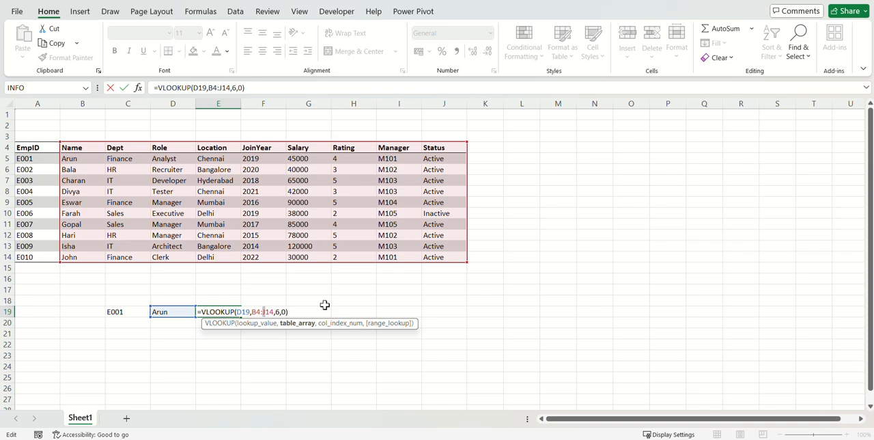
{"action": "key", "text": "BackSpace"}
{"action": "type", "text": "G"}
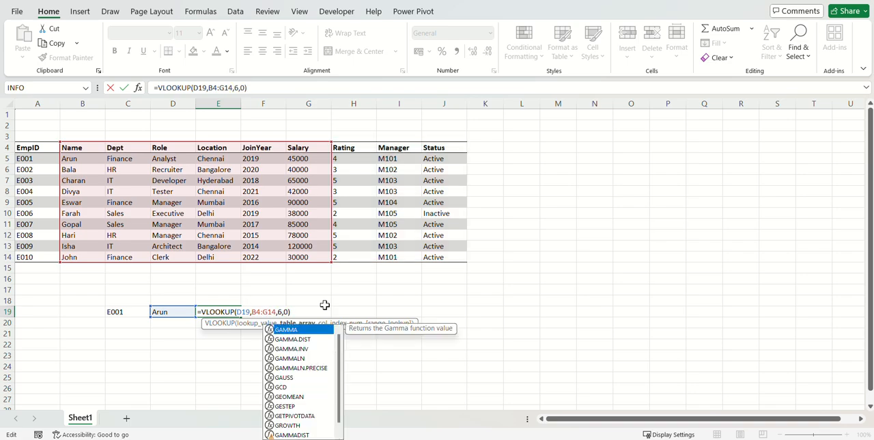
{"action": "key", "text": "ctrl+Return"}
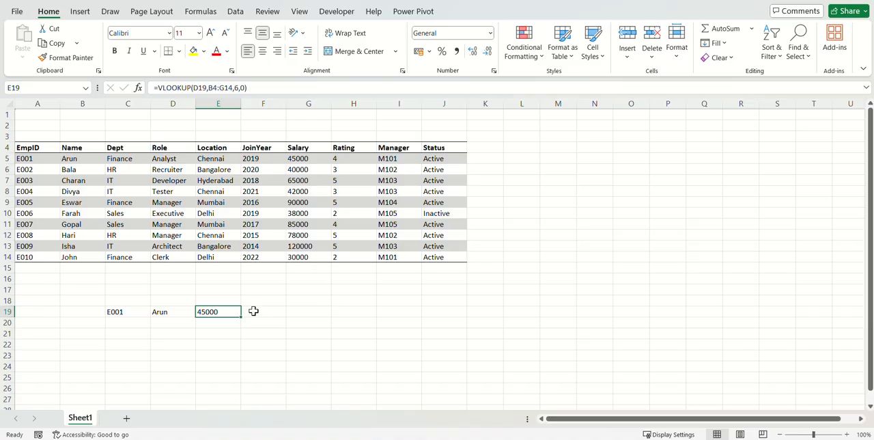
Set the column index of the VLOOKUP in E19 to 4 so it retrieves the Location column.
{"action": "key", "text": "F2"}
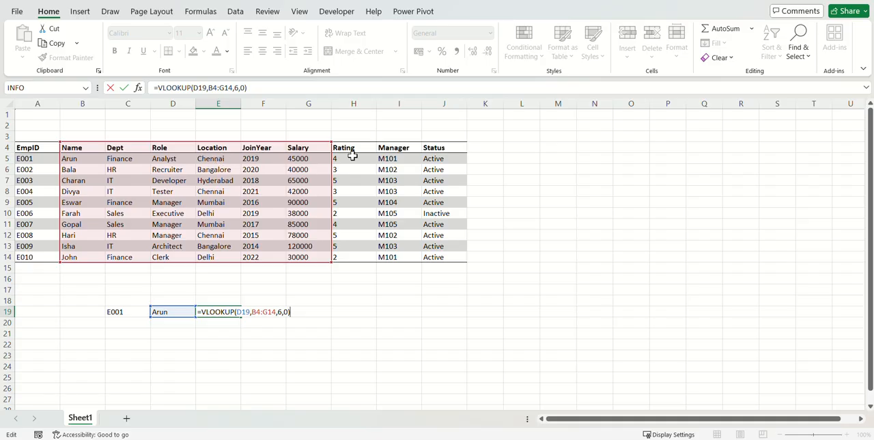
{"action": "left_click", "coordinate": [280, 314]}
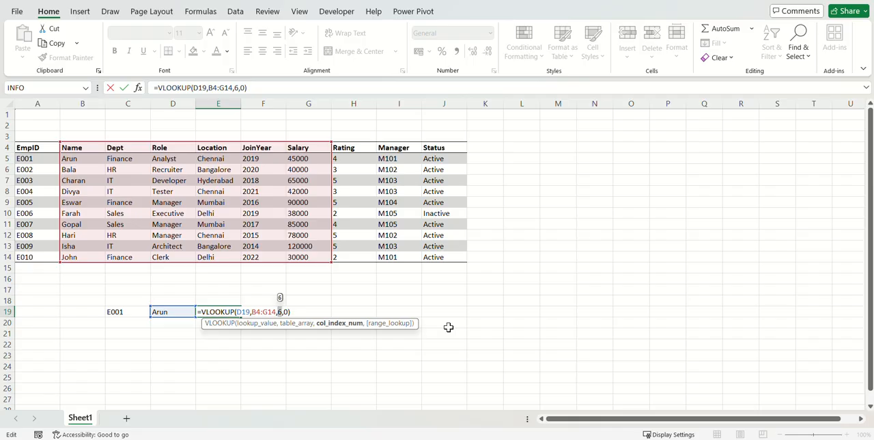
{"action": "type", "text": "4"}
{"action": "key", "text": "Return"}
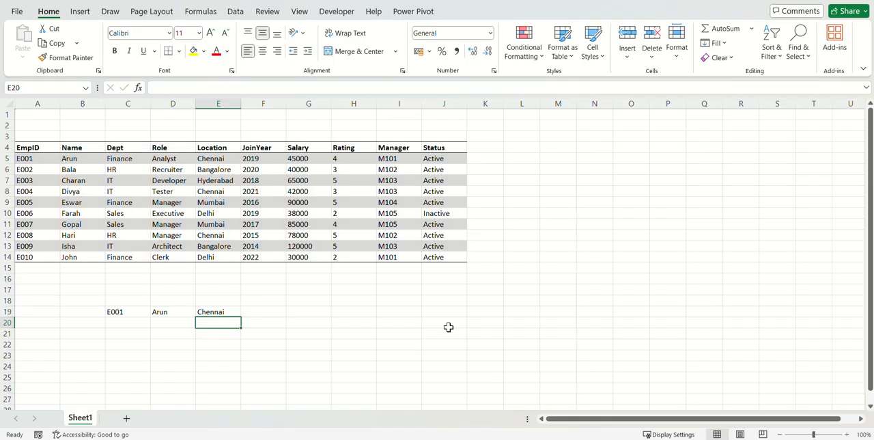
Set the column index of the VLOOKUP in E19 to 5 so it retrieves the JoinYear column.
{"action": "key", "text": "Up"}
{"action": "key", "text": "F2"}
{"action": "key", "text": "Left"}
{"action": "key", "text": "Left"}
{"action": "key", "text": "Left"}
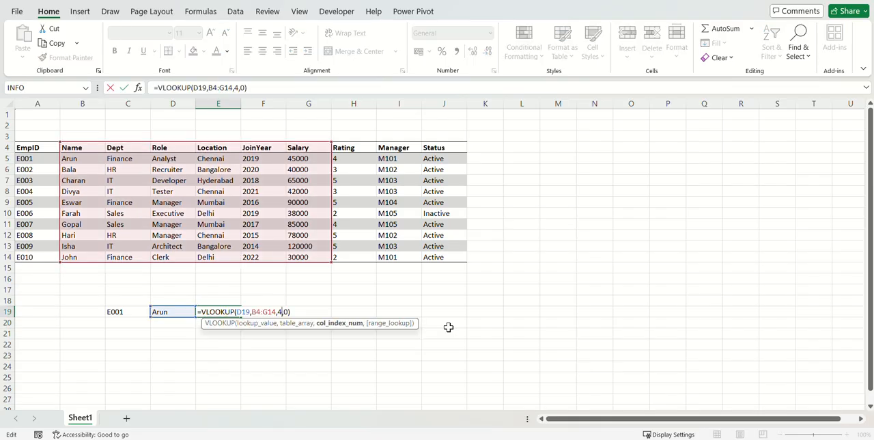
{"action": "key", "text": "shift+Left"}
{"action": "type", "text": "5"}
{"action": "key", "text": "Return"}
{"action": "key", "text": "Up"}
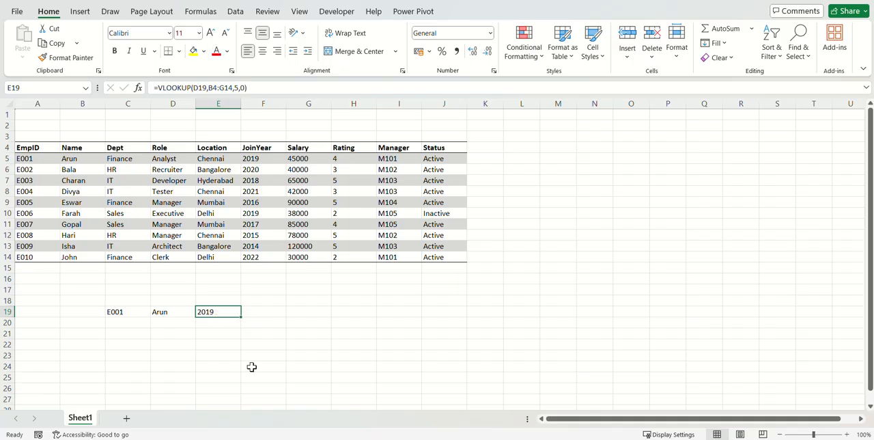
Replace the column index of the VLOOKUP in E19 with the array {4,5,6} to return Location, JoinYear and Salary together.
{"action": "key", "text": "F2"}
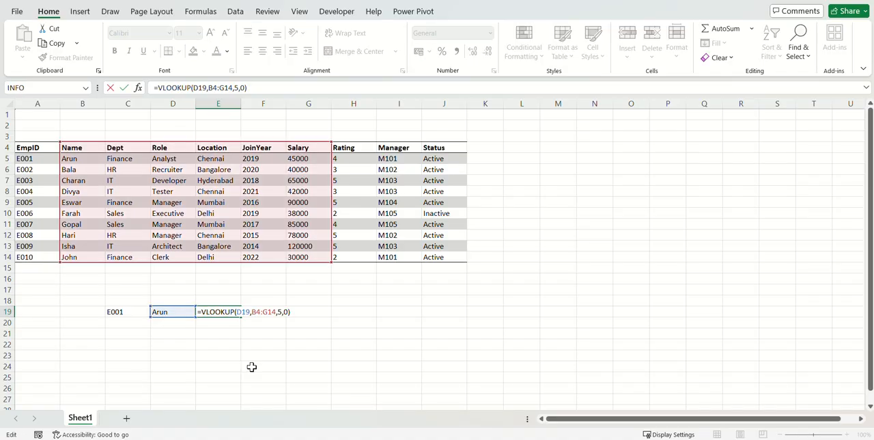
{"action": "key", "text": "Left"}
{"action": "key", "text": "Left"}
{"action": "key", "text": "Left"}
{"action": "key", "text": "Left"}
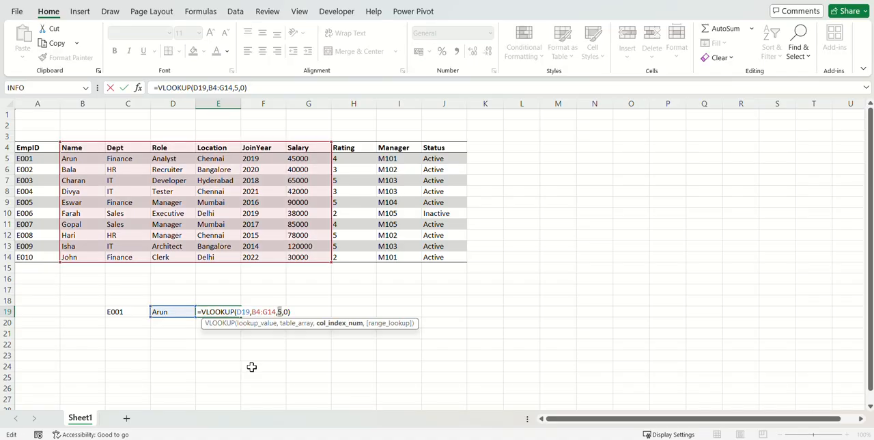
{"action": "key", "text": "Delete"}
{"action": "type", "text": "{"}
{"action": "type", "text": "}"}
{"action": "type", "text": "4,5,6"}
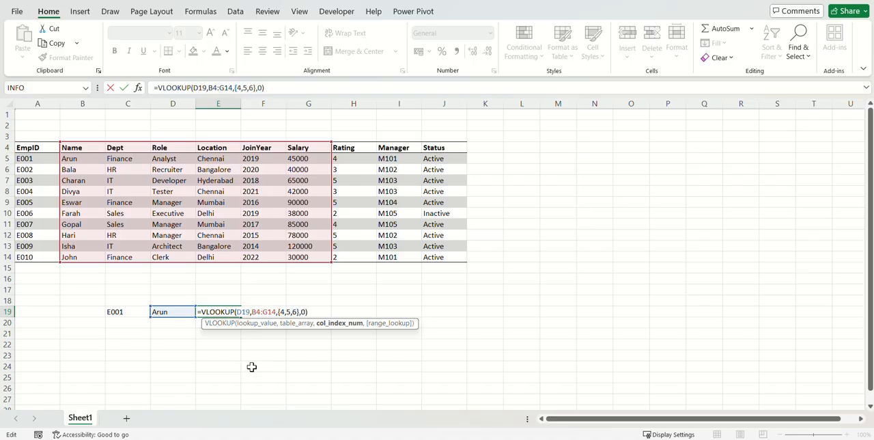
{"action": "key", "text": "Return"}
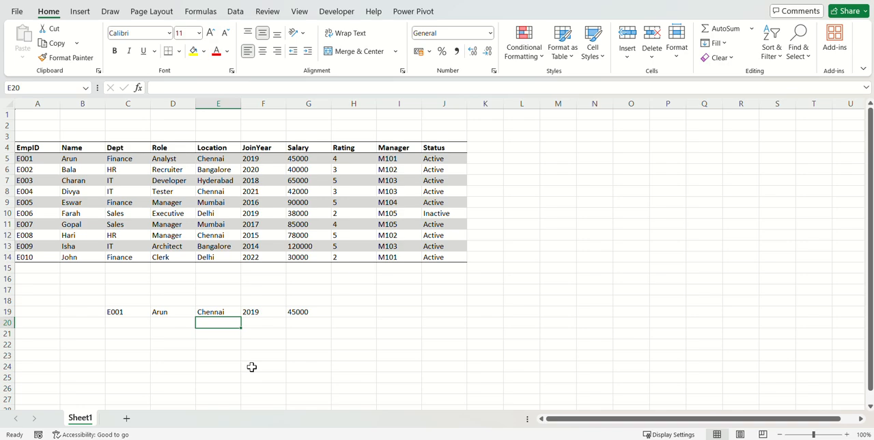
Reorder the column index array of the VLOOKUP in E19 to {5,4,6} so JoinYear comes before Location and Salary.
{"action": "key", "text": "Up"}
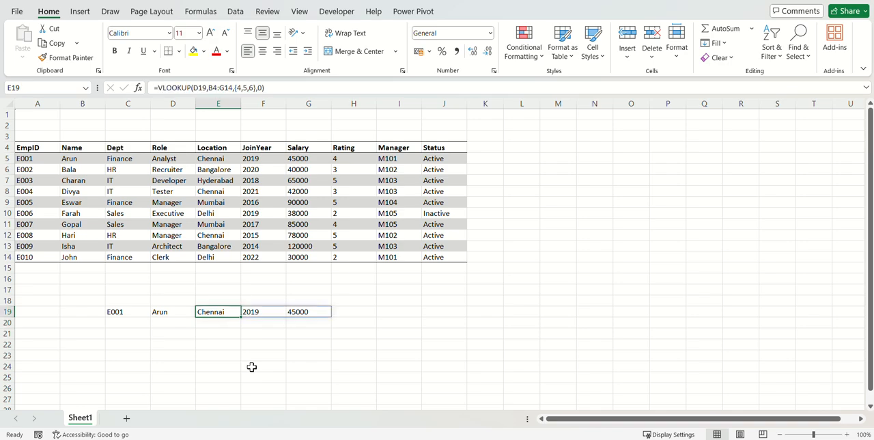
{"action": "key", "text": "F2"}
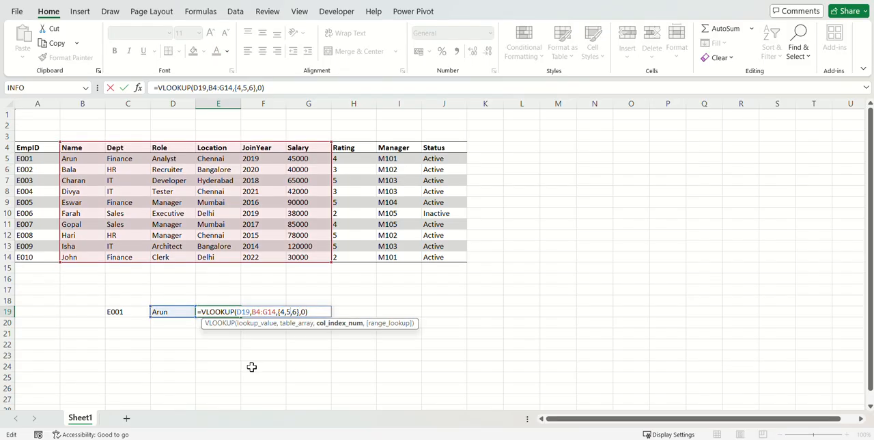
{"action": "key", "text": "BackSpace"}
{"action": "key", "text": "BackSpace"}
{"action": "key", "text": "Left"}
{"action": "key", "text": "Left"}
{"action": "key", "text": "Left"}
{"action": "type", "text": "5,"}
{"action": "key", "text": "Return"}
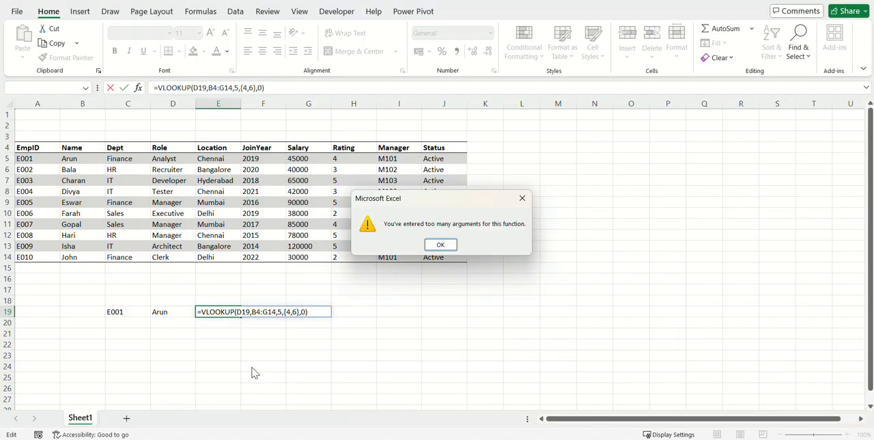
{"action": "key", "text": "Return"}
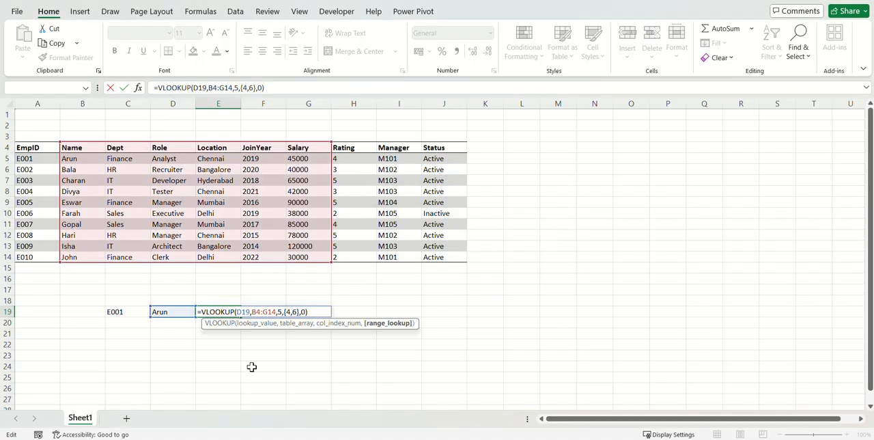
{"action": "key", "text": "Delete"}
{"action": "key", "text": "Delete"}
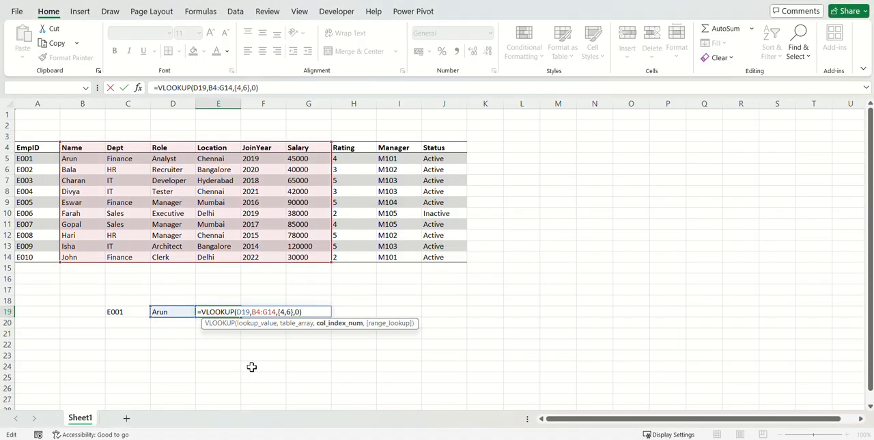
{"action": "key", "text": "Right"}
{"action": "type", "text": "5,"}
{"action": "key", "text": "Return"}
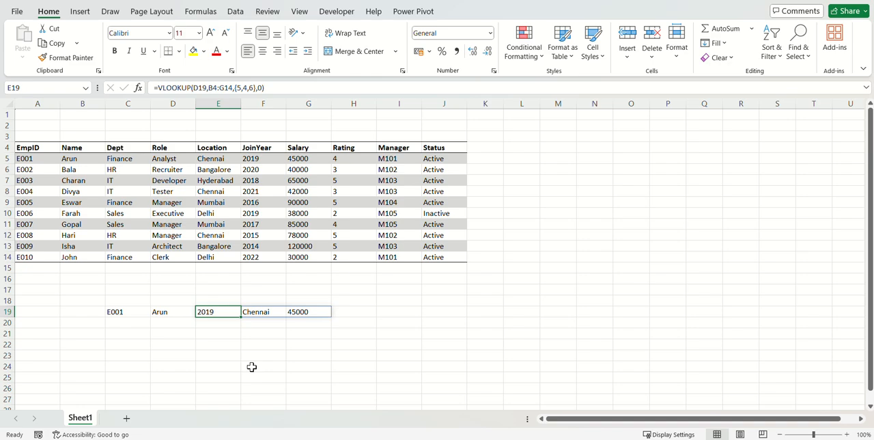
Inspect the lookup value argument of the formula in E19 and the Role, Location and JoinYear entries of the table.
{"action": "key", "text": "F2"}
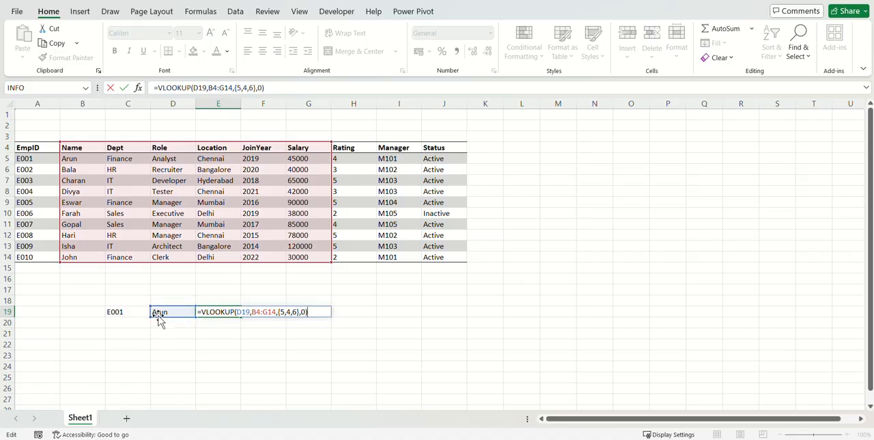
{"action": "left_click_drag", "start_coordinate": [250, 312], "coordinate": [238, 312]}
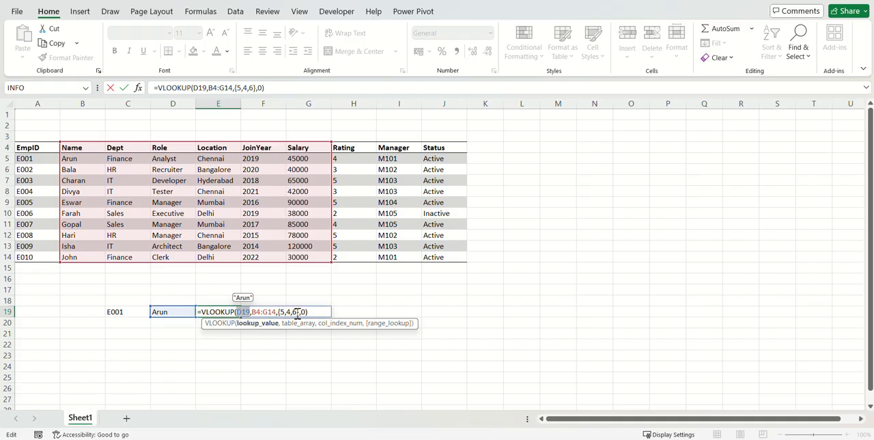
{"action": "key", "text": "ctrl+Return"}
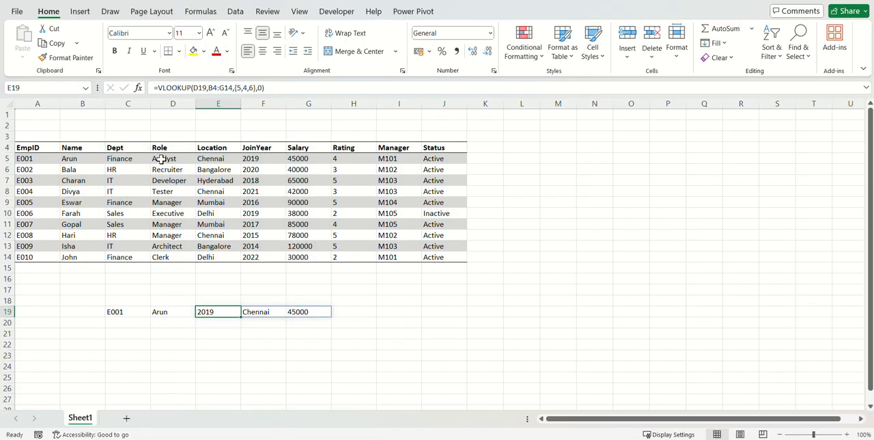
{"action": "left_click_drag", "start_coordinate": [166, 159], "coordinate": [270, 158]}
{"action": "left_click_drag", "start_coordinate": [183, 191], "coordinate": [232, 193]}
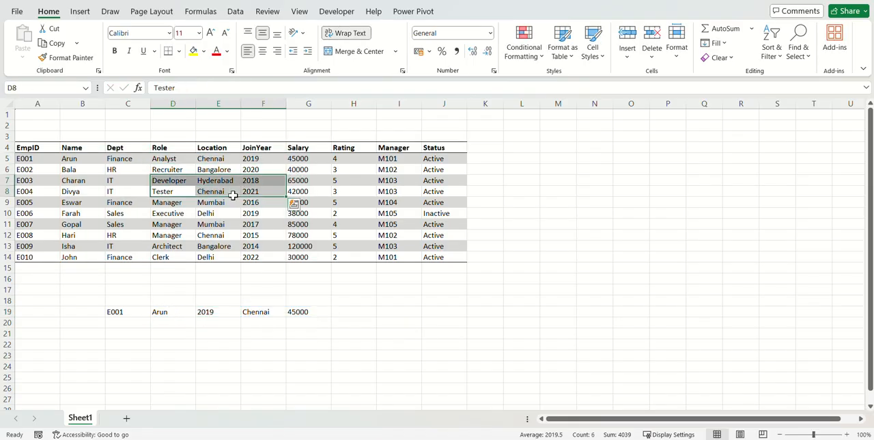
{"action": "left_click_drag", "start_coordinate": [171, 213], "coordinate": [233, 214]}
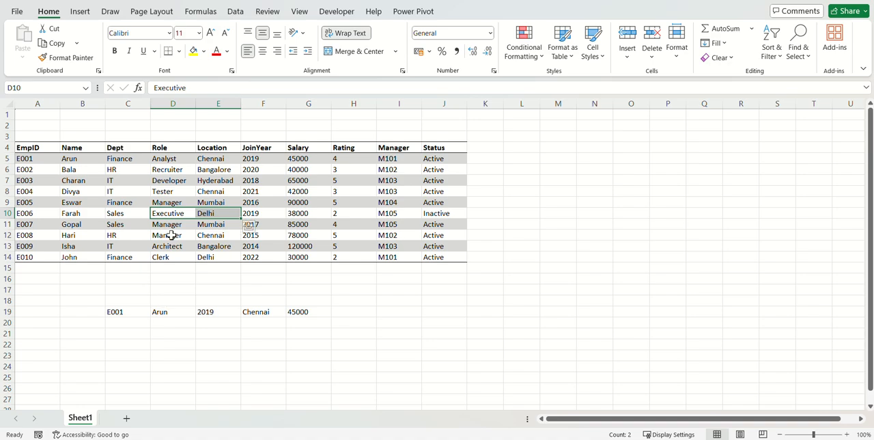
Enter the name of employee E002 in cell D20.
{"action": "left_click", "coordinate": [189, 323]}
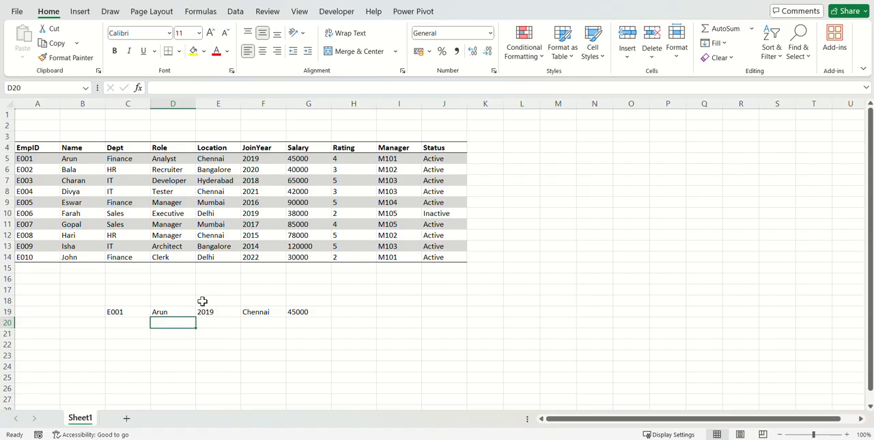
{"action": "type", "text": "Bala"}
{"action": "key", "text": "Return"}
Replace the column index array of the VLOOKUP in E19 with the single index 5 for JoinYear.
{"action": "key", "text": "Up"}
{"action": "key", "text": "Up"}
{"action": "key", "text": "Right"}
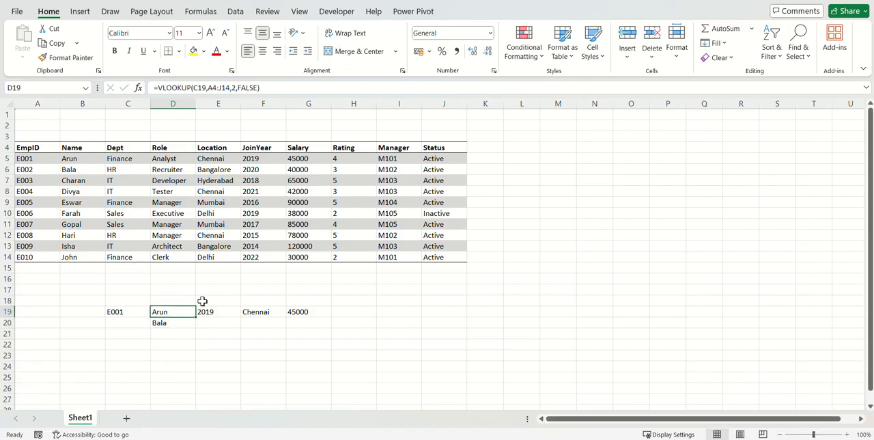
{"action": "key", "text": "F2"}
{"action": "key", "text": "Left"}
{"action": "key", "text": "Left"}
{"action": "key", "text": "Left"}
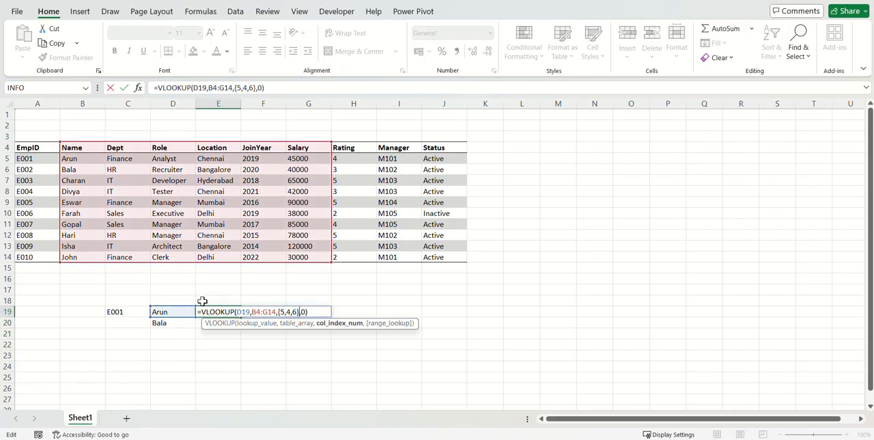
{"action": "key", "text": "shift+Left"}
{"action": "key", "text": "shift+Left"}
{"action": "key", "text": "shift+Left"}
{"action": "key", "text": "shift+Left"}
{"action": "key", "text": "shift+Left"}
{"action": "key", "text": "shift+Left"}
{"action": "key", "text": "shift+Left"}
{"action": "type", "text": "5"}
Extend the lookup value of the VLOOKUP in E19 to the range D19:D20 to look up both names.
{"action": "key", "text": "Left"}
{"action": "key", "text": "Left"}
{"action": "key", "text": "Left"}
{"action": "key", "text": "Left"}
{"action": "key", "text": "Left"}
{"action": "key", "text": "Left"}
{"action": "key", "text": "Left"}
{"action": "key", "text": "Left"}
{"action": "key", "text": "Left"}
{"action": "type", "text": ":"}
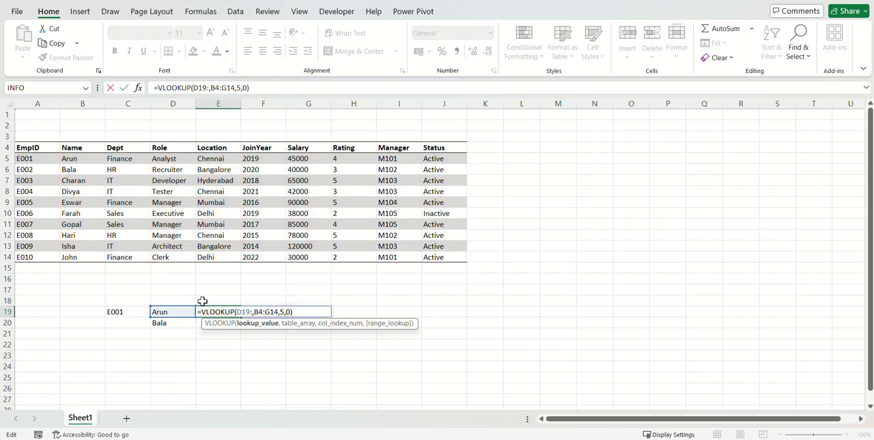
{"action": "type", "text": "D20"}
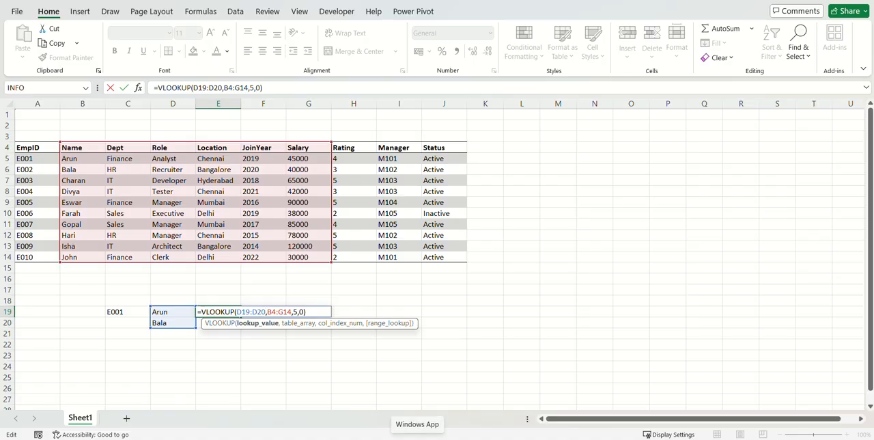
{"action": "key", "text": "Return"}
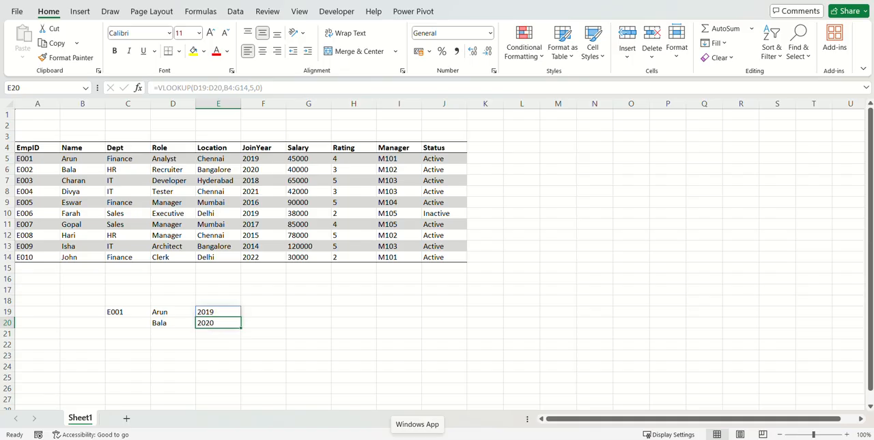
Set the column index of the VLOOKUP in E19 to 4 to return the Location for both names.
{"action": "key", "text": "Up"}
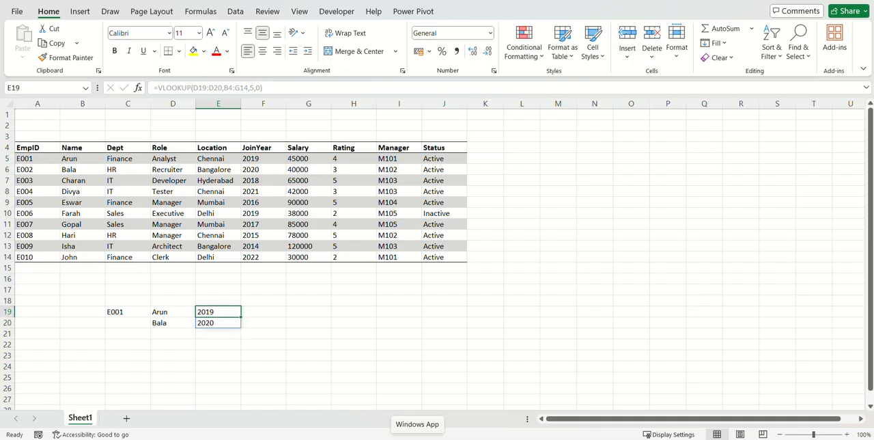
{"action": "key", "text": "F2"}
{"action": "key", "text": "Left"}
{"action": "key", "text": "Left"}
{"action": "key", "text": "Left"}
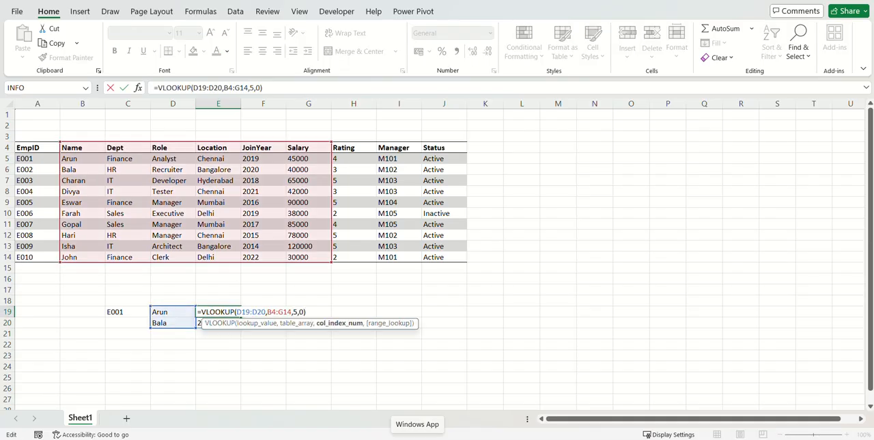
{"action": "key", "text": "shift+Right"}
{"action": "type", "text": "4"}
{"action": "key", "text": "ctrl+Return"}
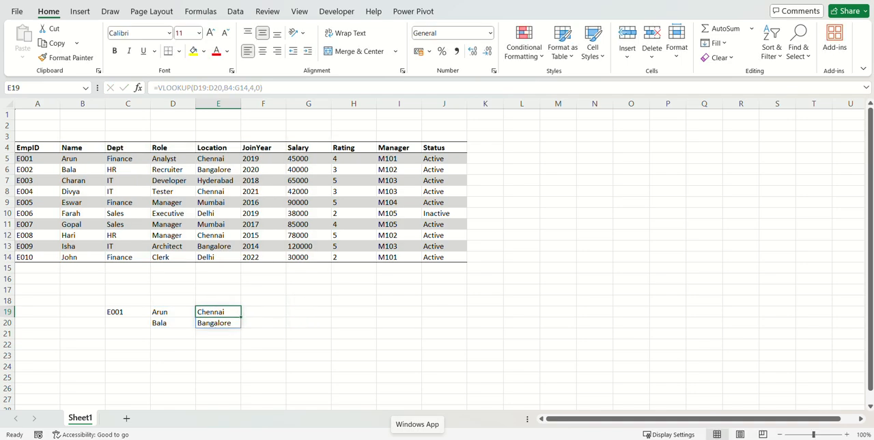
Inspect the spilled results in E19:E20 and the D19:D20 lookup value argument of the formula.
{"action": "key", "text": "Left"}
{"action": "key", "text": "Right"}
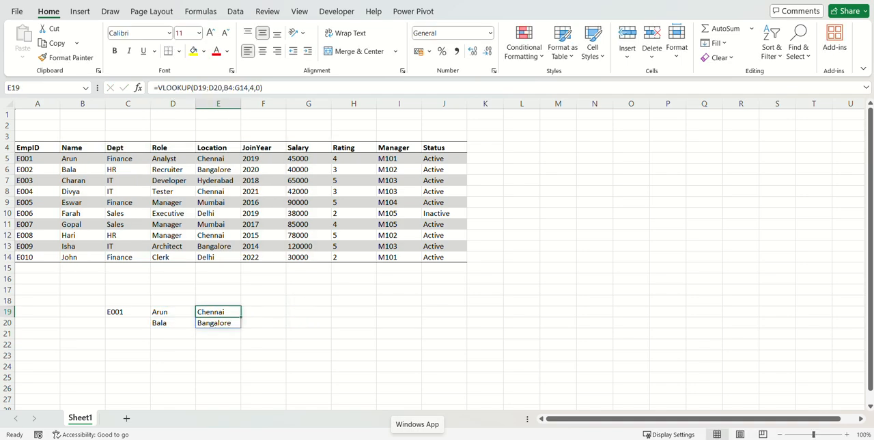
{"action": "key", "text": "Down"}
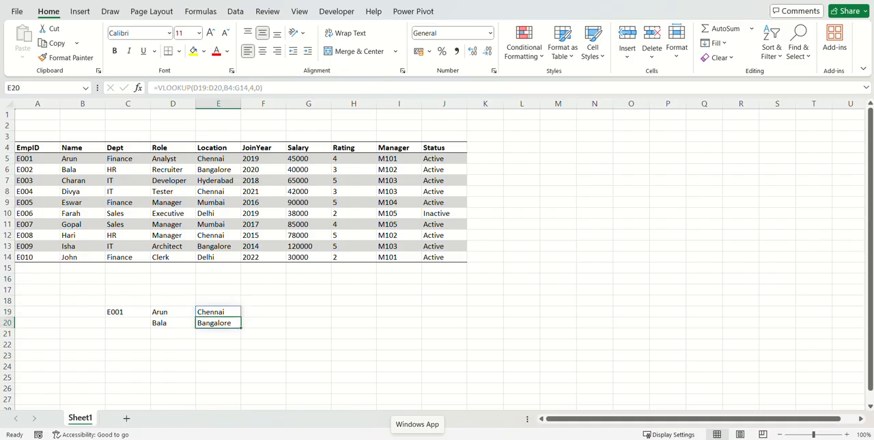
{"action": "key", "text": "Up"}
{"action": "key", "text": "F2"}
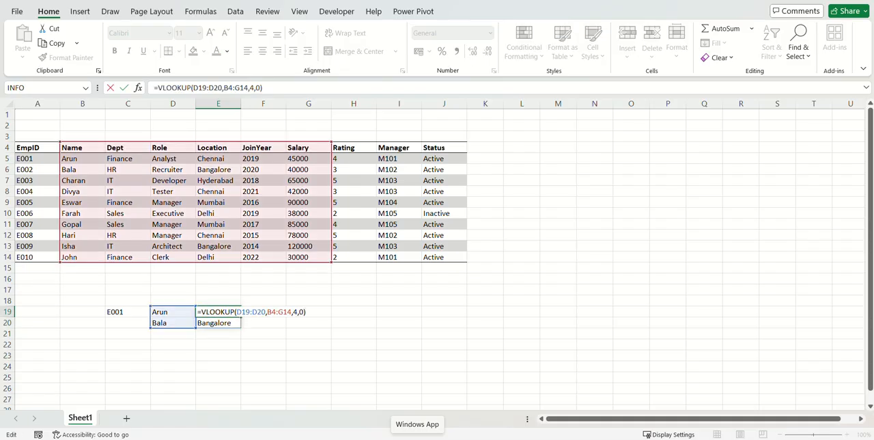
{"action": "left_click_drag", "start_coordinate": [266, 311], "coordinate": [237, 312]}
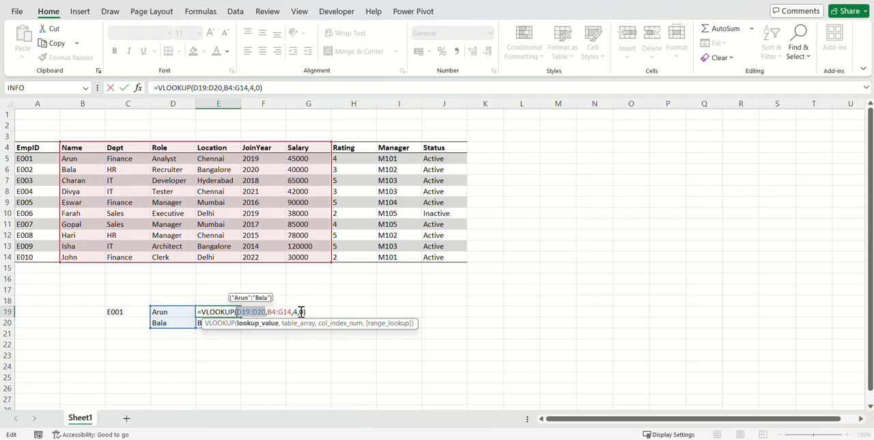
{"action": "key", "text": "Escape"}
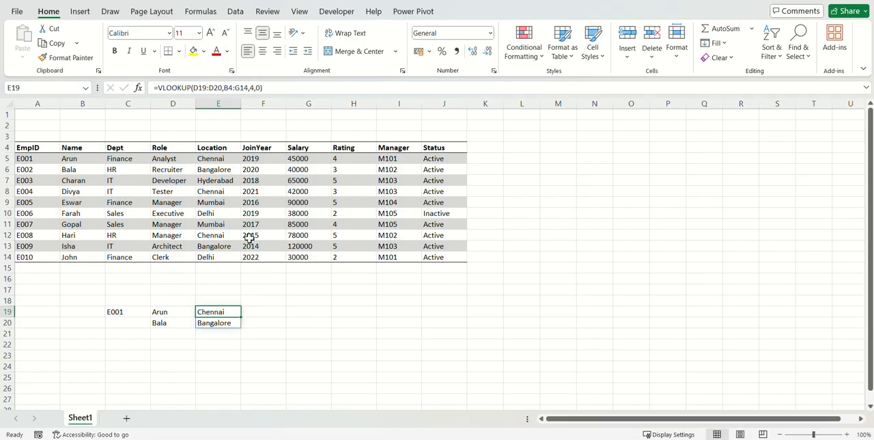
Change the column index of the VLOOKUP in E19 to the array {4,5} to request Location and JoinYear.
{"action": "left_click", "coordinate": [224, 315]}
{"action": "double_click", "coordinate": [225, 318]}
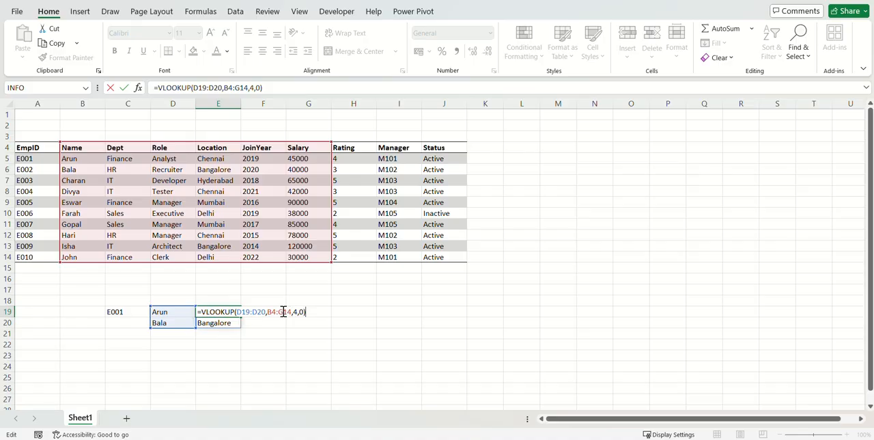
{"action": "left_click", "coordinate": [293, 311]}
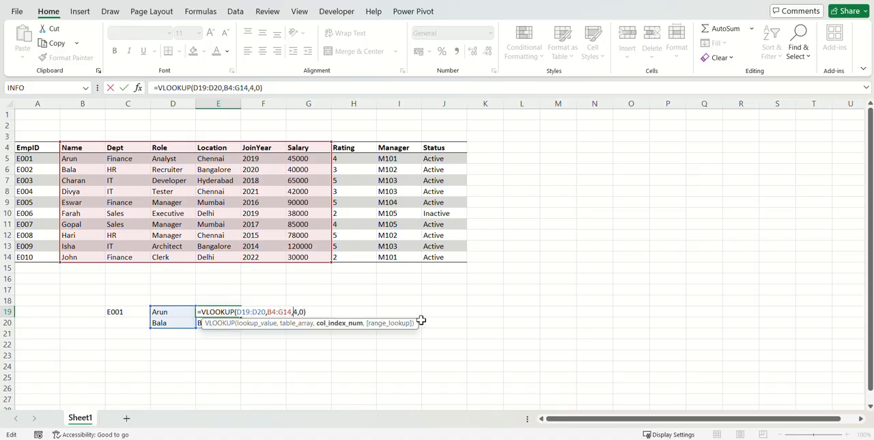
{"action": "type", "text": "{4,5}"}
{"action": "key", "text": "Return"}
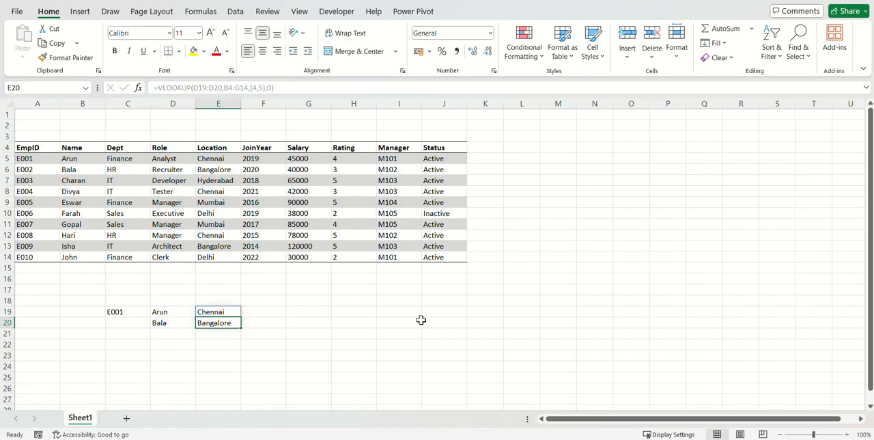
{"action": "key", "text": "Up"}
{"action": "key", "text": "F2"}
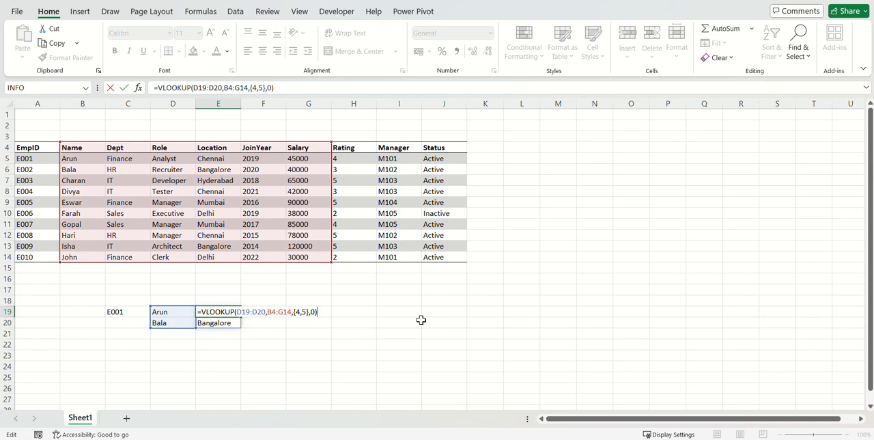
{"action": "key", "text": "Escape"}
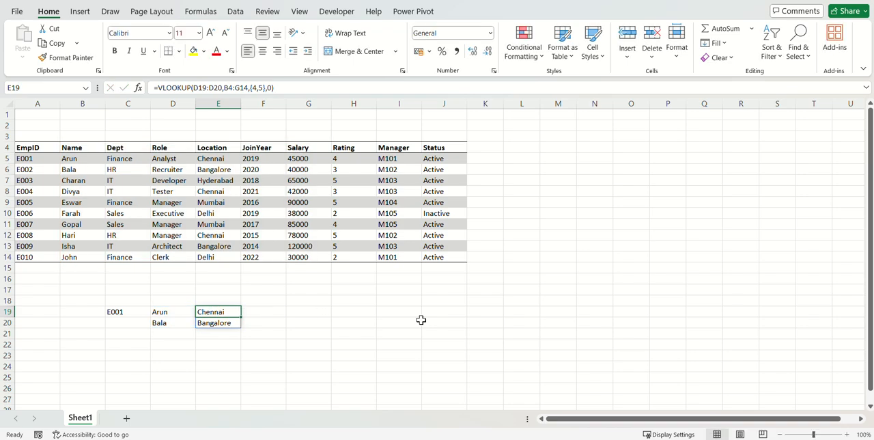
{"action": "key", "text": "Delete"}
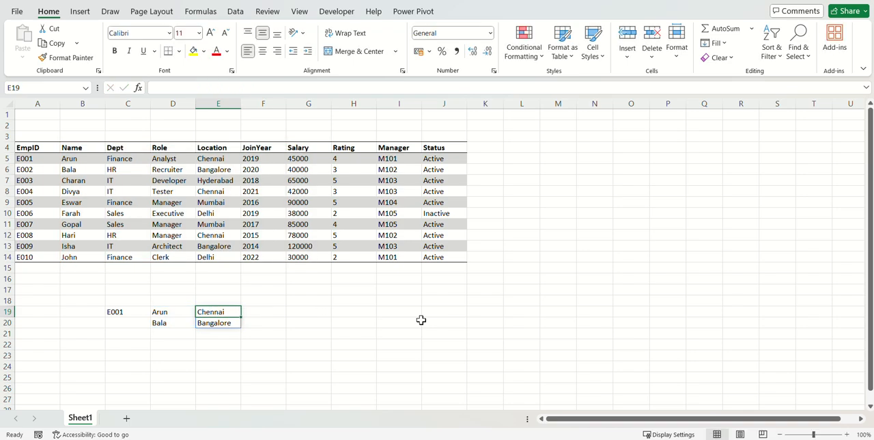
Reduce the lookup value of the VLOOKUP in E19 to D19 alone, keeping the column index array {4,5}.
{"action": "key", "text": "F2"}
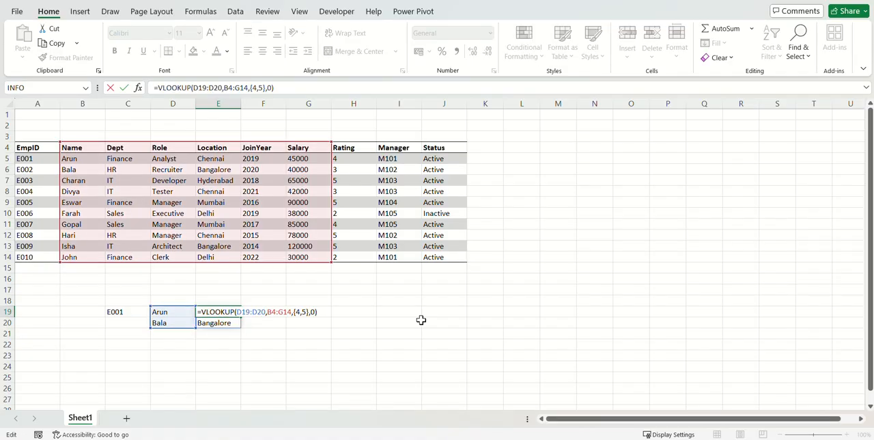
{"action": "left_click", "coordinate": [267, 314]}
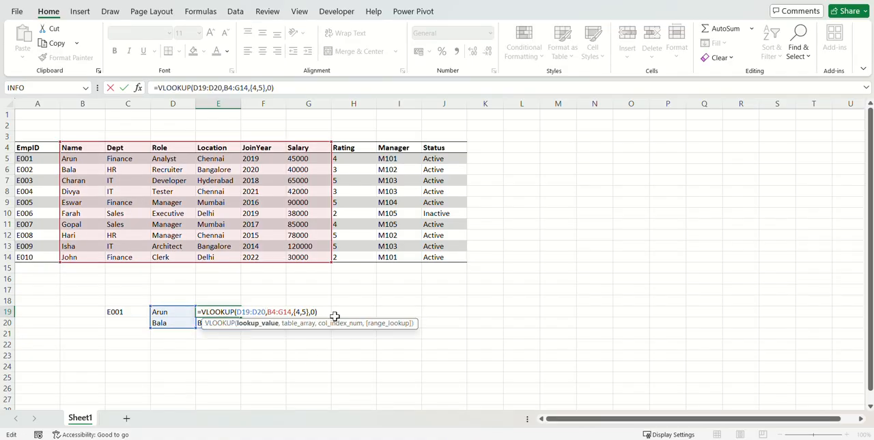
{"action": "key", "text": "shift+Left"}
{"action": "key", "text": "shift+Left"}
{"action": "key", "text": "shift+Left"}
{"action": "key", "text": "shift+Left"}
{"action": "key", "text": "BackSpace"}
{"action": "key", "text": "ctrl+Return"}
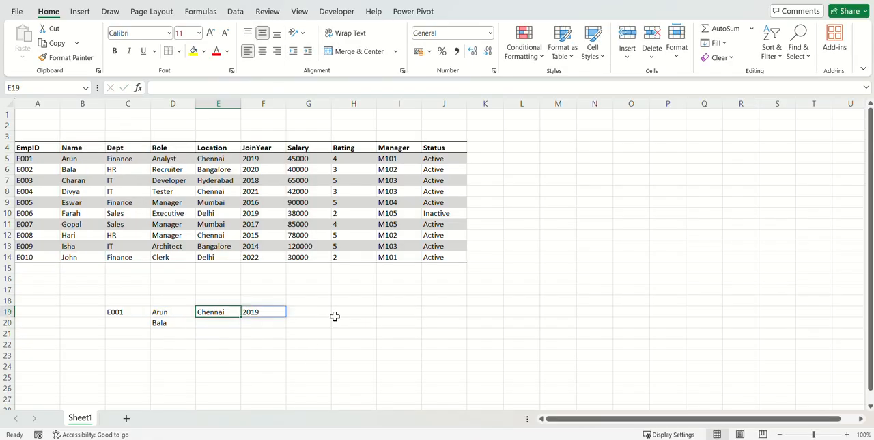
Examine the results in E19:F19, the EmpID column, the remaining table columns, the header row and the lookup ID in C19.
{"action": "key", "text": "shift+Right"}
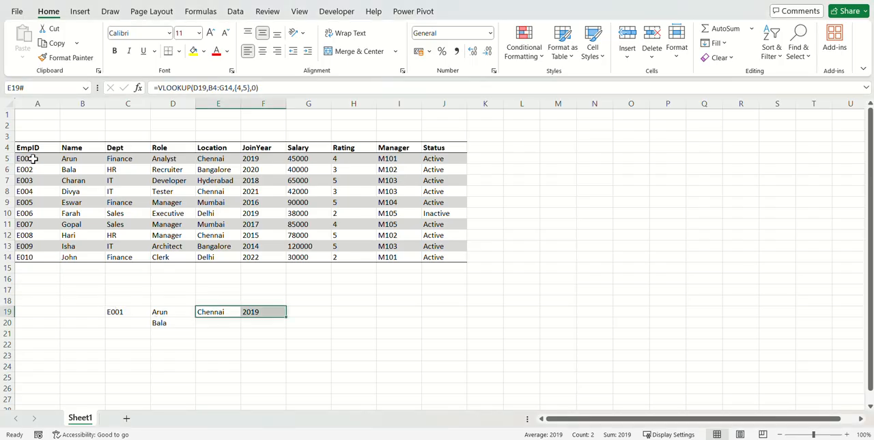
{"action": "left_click_drag", "start_coordinate": [35, 160], "coordinate": [37, 261]}
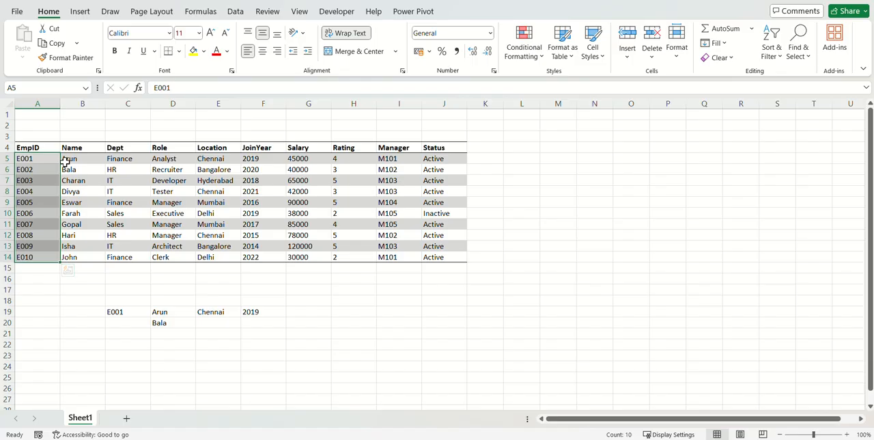
{"action": "left_click_drag", "start_coordinate": [65, 161], "coordinate": [432, 257]}
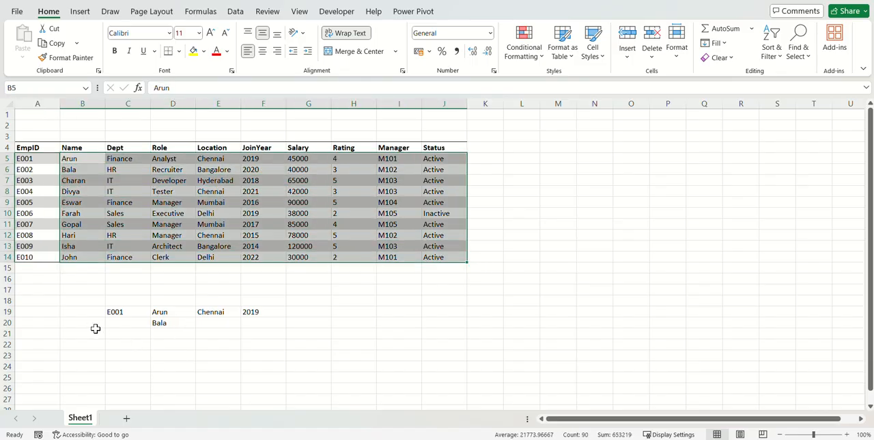
{"action": "left_click", "coordinate": [116, 312]}
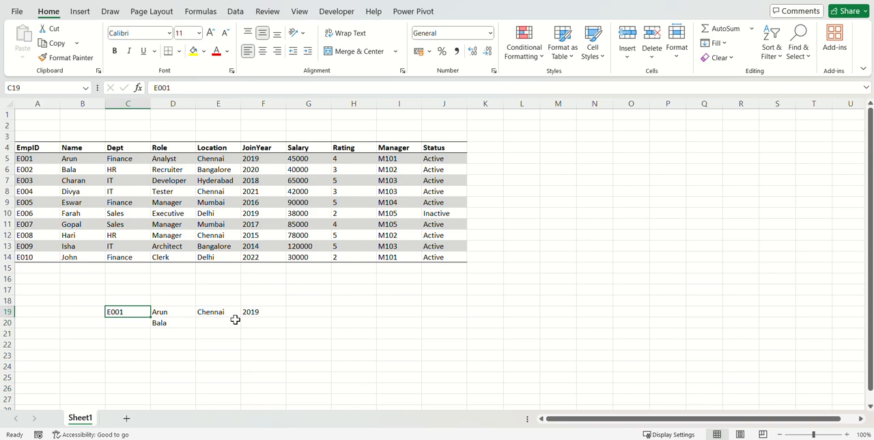
{"action": "left_click", "coordinate": [19, 161]}
{"action": "left_click_drag", "start_coordinate": [19, 161], "coordinate": [432, 147]}
{"action": "left_click", "coordinate": [432, 147]}
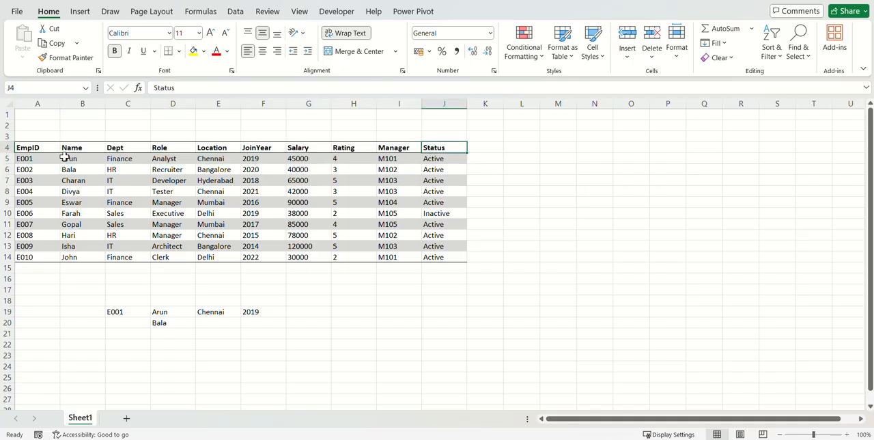
{"action": "left_click", "coordinate": [40, 146], "text": "shift"}
{"action": "left_click_drag", "start_coordinate": [34, 159], "coordinate": [445, 257]}
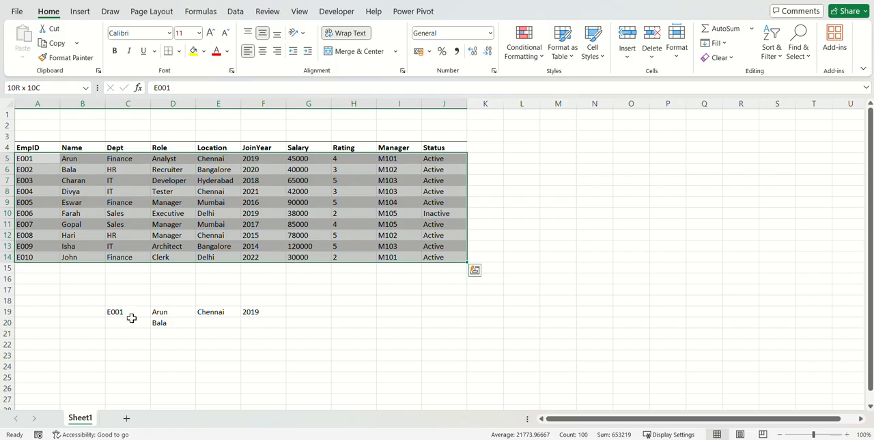
Clear the lookup ID, names and VLOOKUP results from C19 through column F downward.
{"action": "left_click", "coordinate": [181, 311]}
{"action": "key", "text": "shift+Down"}
{"action": "key", "text": "shift+Right"}
{"action": "key", "text": "shift+Right"}
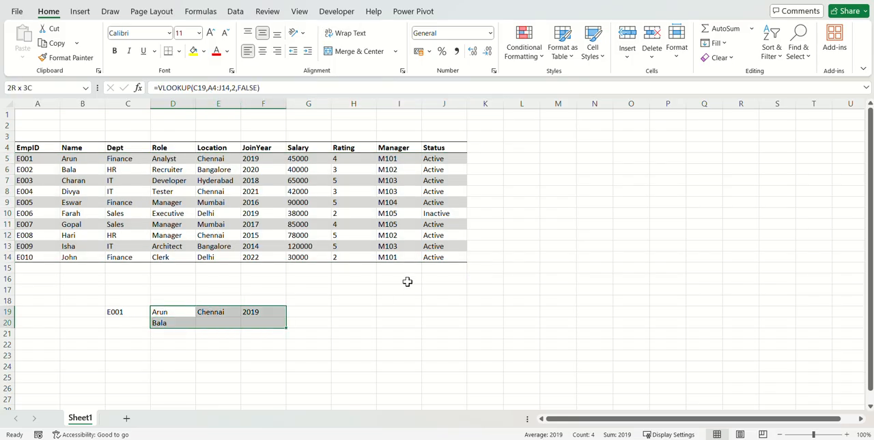
{"action": "key", "text": "Left"}
{"action": "key", "text": "ctrl+shift+Right"}
{"action": "key", "text": "ctrl+shift+Down"}
{"action": "key", "text": "Delete"}
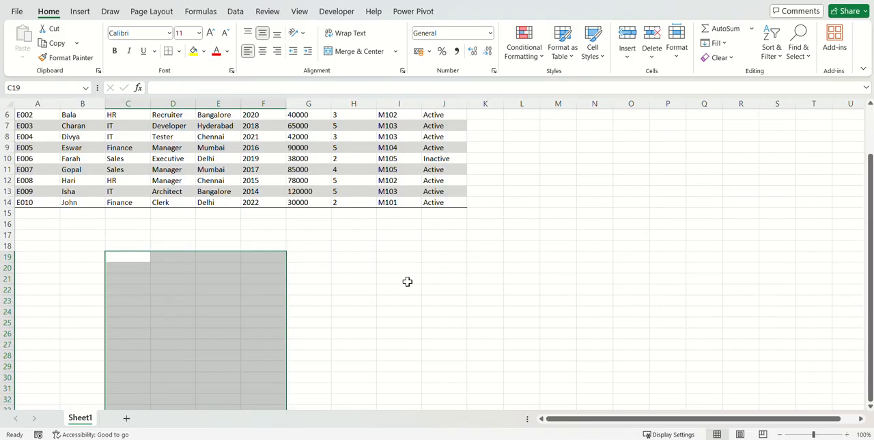
Enter the label Name in cell C18 below the employee table.
{"action": "key", "text": "ctrl+Up"}
{"action": "key", "text": "Down"}
{"action": "key", "text": "ctrl+Up"}
{"action": "key", "text": "ctrl+Up"}
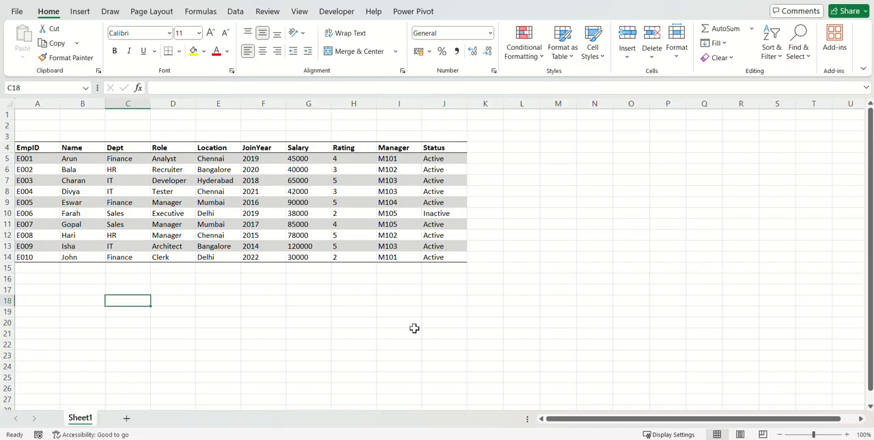
{"action": "type", "text": "Name"}
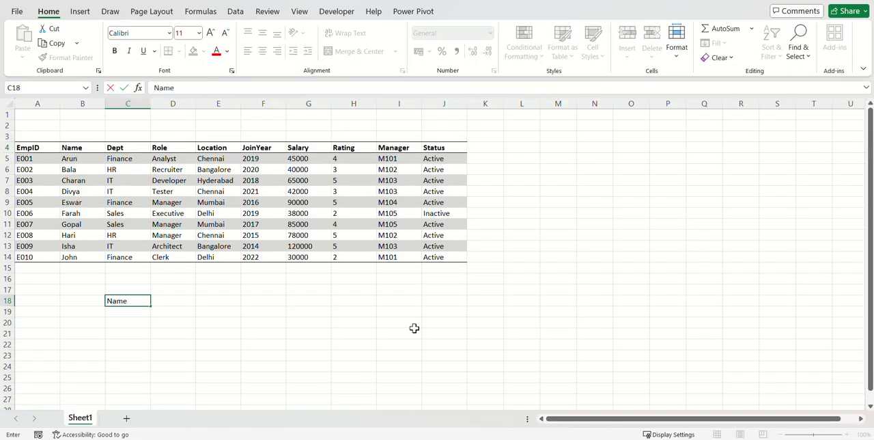
{"action": "key", "text": "Return"}
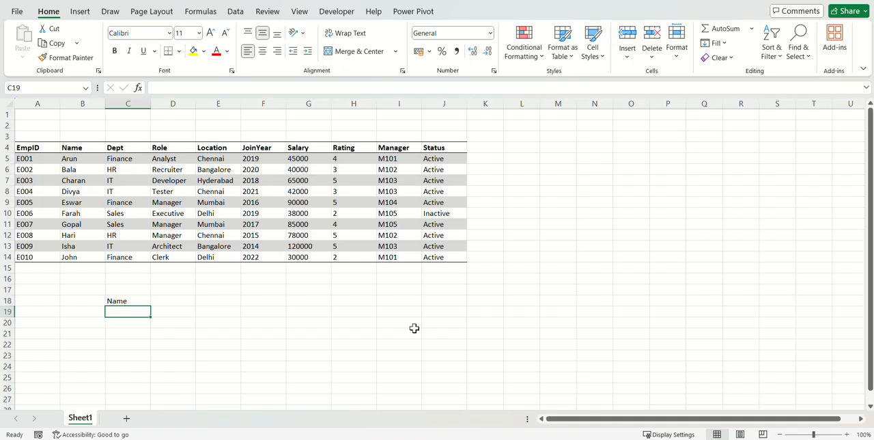
Start an HLOOKUP formula in D18 with the Name label in C18 as the lookup value.
{"action": "type", "text": "="}
{"action": "key", "text": "Escape"}
{"action": "key", "text": "Right"}
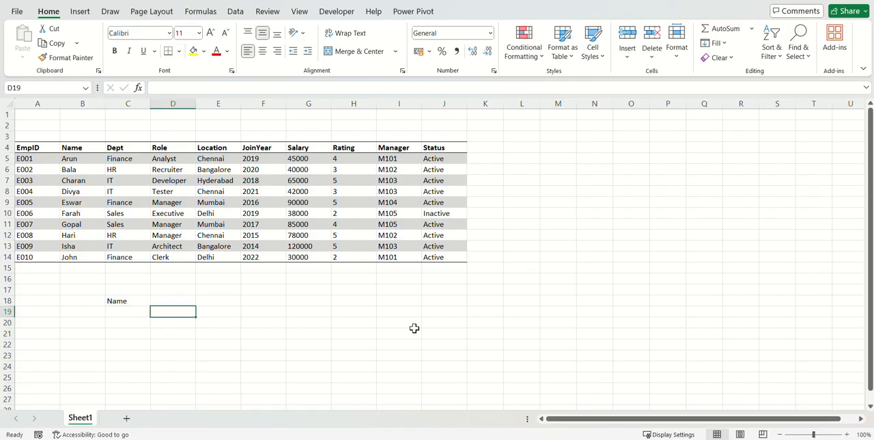
{"action": "key", "text": "Up"}
{"action": "type", "text": "=h"}
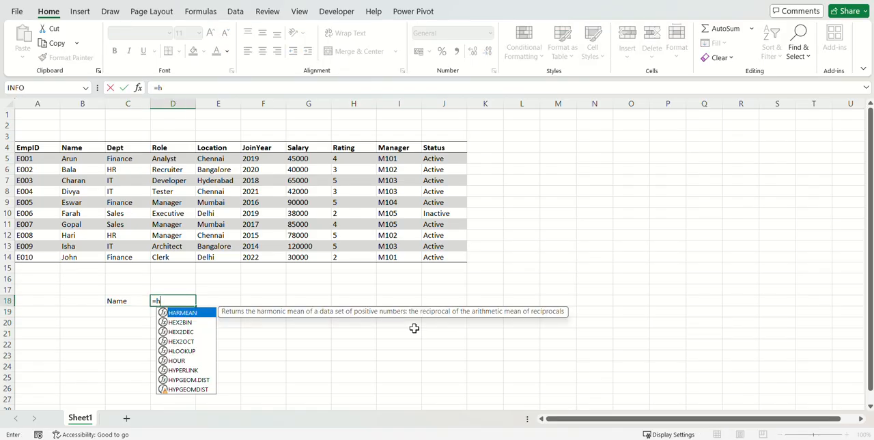
{"action": "type", "text": "lo"}
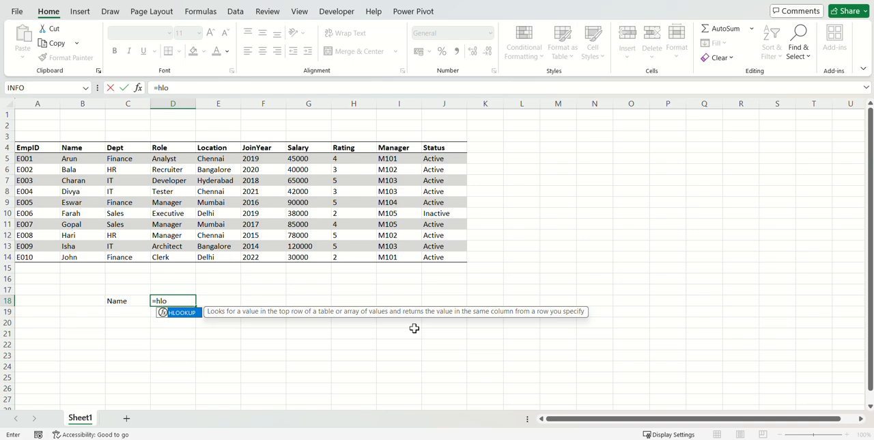
{"action": "key", "text": "Tab"}
{"action": "key", "text": "Left"}
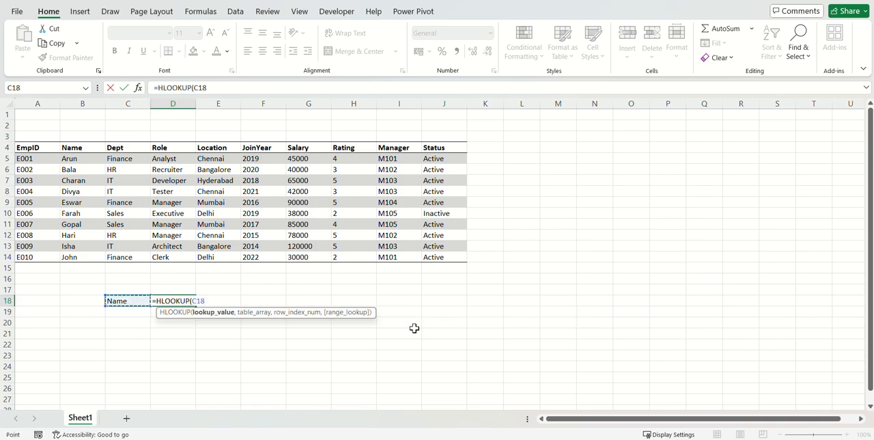
{"action": "type", "text": ","}
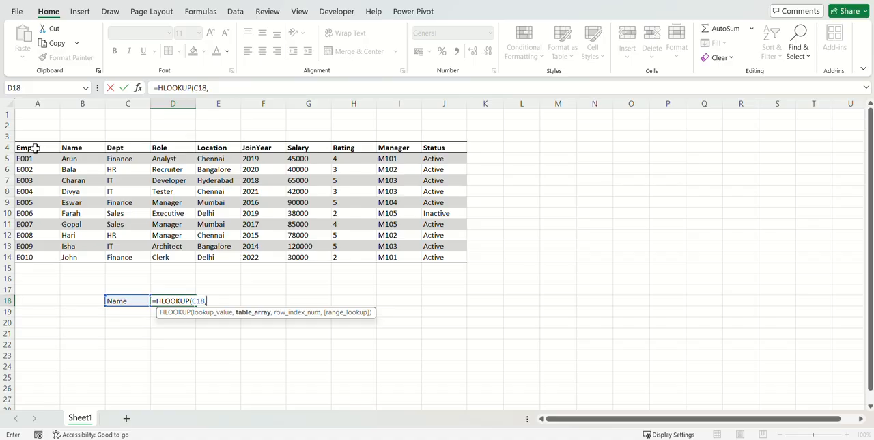
Complete the HLOOKUP in D18 with table array A4:J9, row index 2 and exact match 0.
{"action": "left_click_drag", "start_coordinate": [35, 147], "coordinate": [444, 202]}
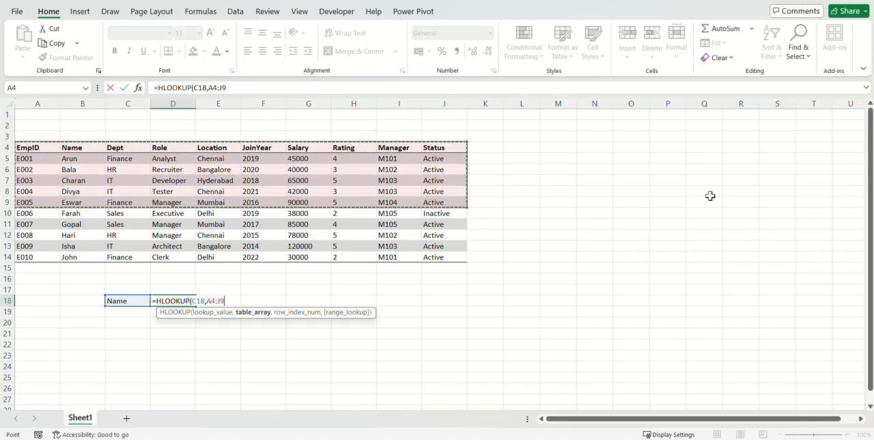
{"action": "type", "text": ","}
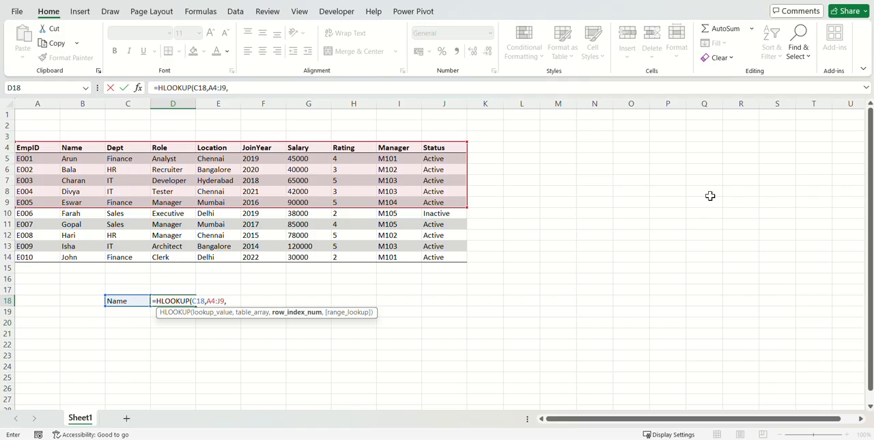
{"action": "type", "text": "2,0"}
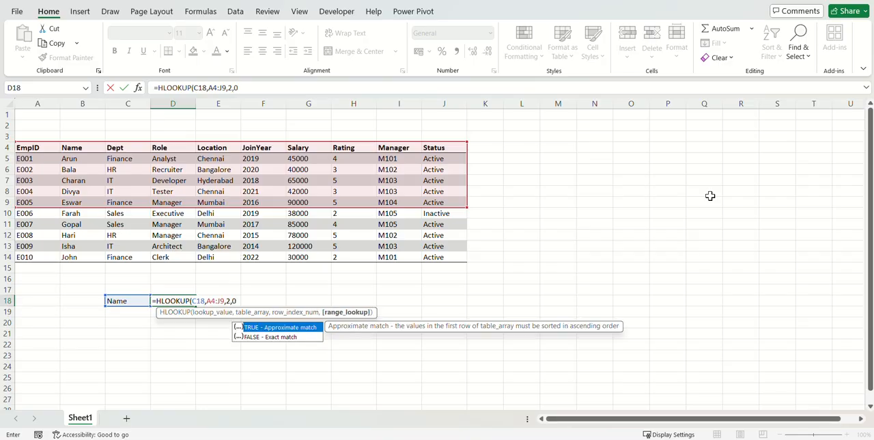
{"action": "key", "text": "Return"}
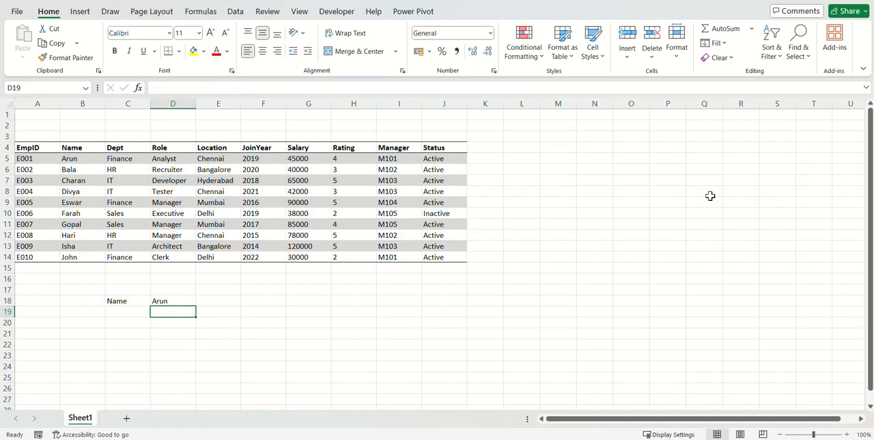
Set the row index of the HLOOKUP in D18 to 3 and compare the result with the table's second employee row.
{"action": "left_click", "coordinate": [80, 160]}
{"action": "left_click_drag", "start_coordinate": [27, 161], "coordinate": [434, 157]}
{"action": "double_click", "coordinate": [183, 298]}
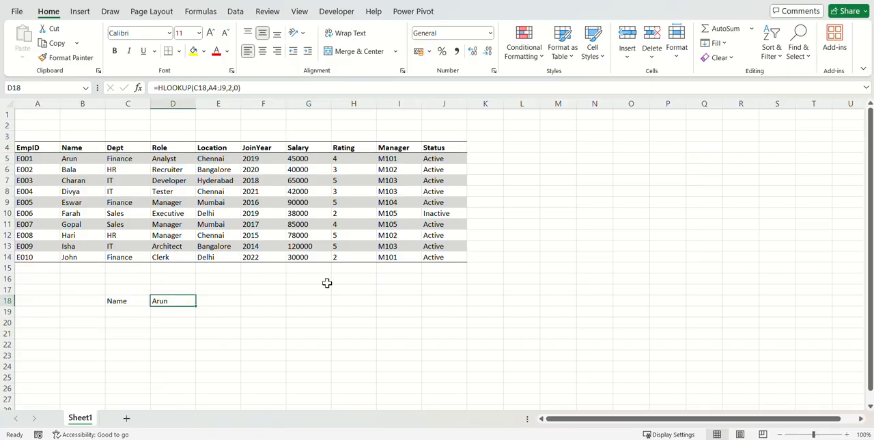
{"action": "key", "text": "Left"}
{"action": "key", "text": "Left"}
{"action": "key", "text": "Left"}
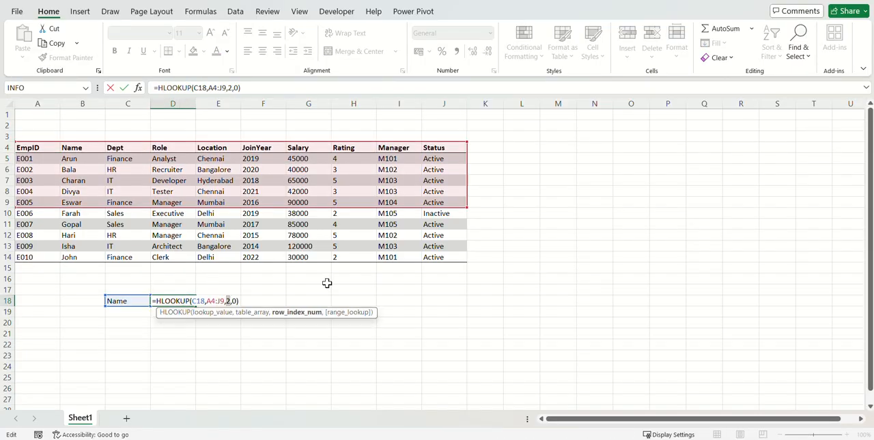
{"action": "key", "text": "Return"}
{"action": "key", "text": "Up"}
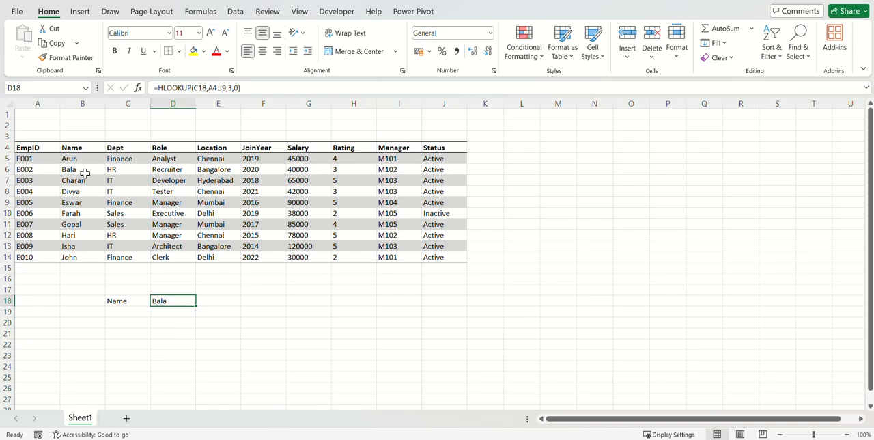
{"action": "left_click_drag", "start_coordinate": [40, 171], "coordinate": [466, 169]}
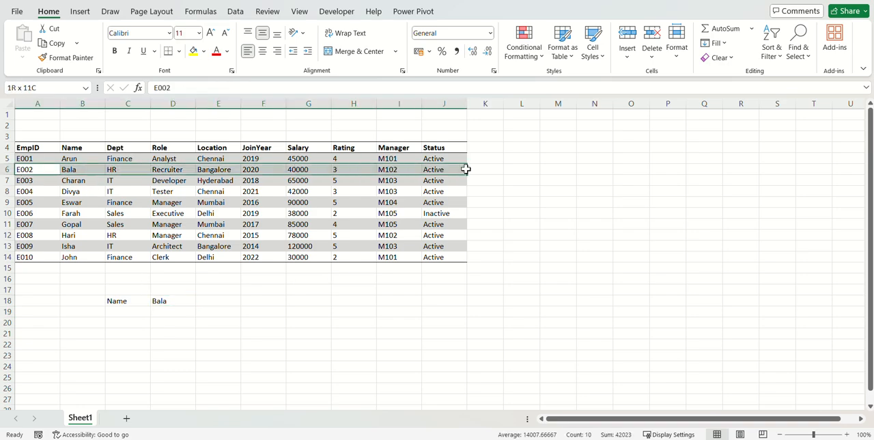
{"action": "left_click", "coordinate": [164, 302]}
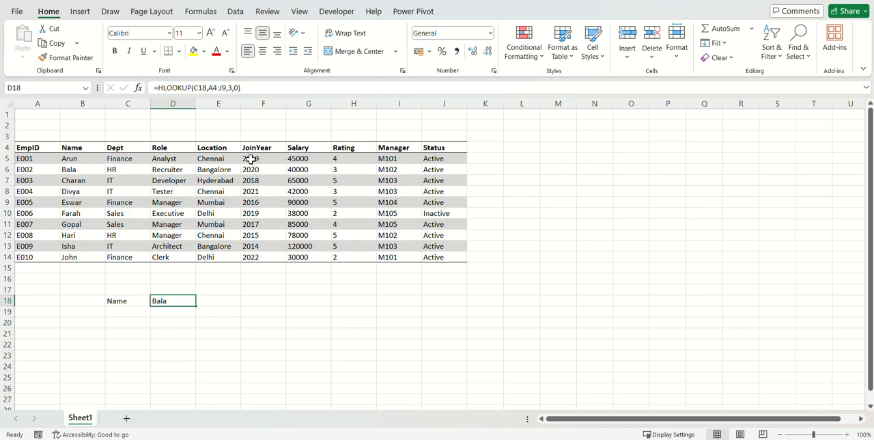
Enter a VLOOKUP in F18 with lookup value E18, table array A5:B14, column index 2 and exact match 0.
{"action": "left_click", "coordinate": [268, 299]}
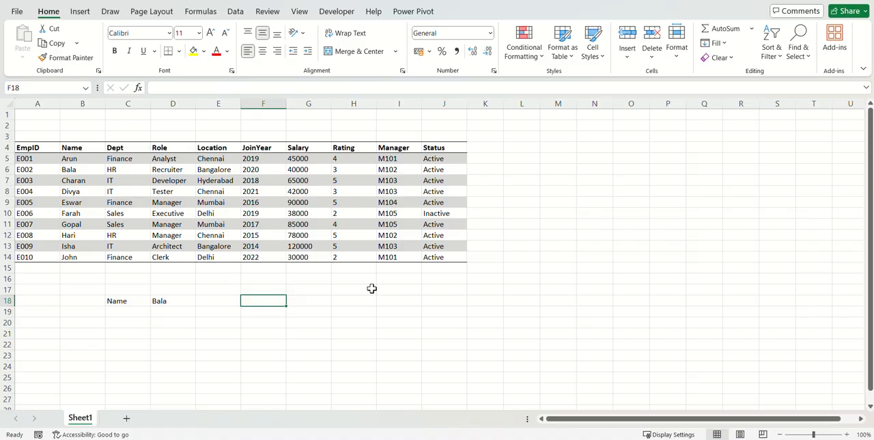
{"action": "type", "text": "=vl"}
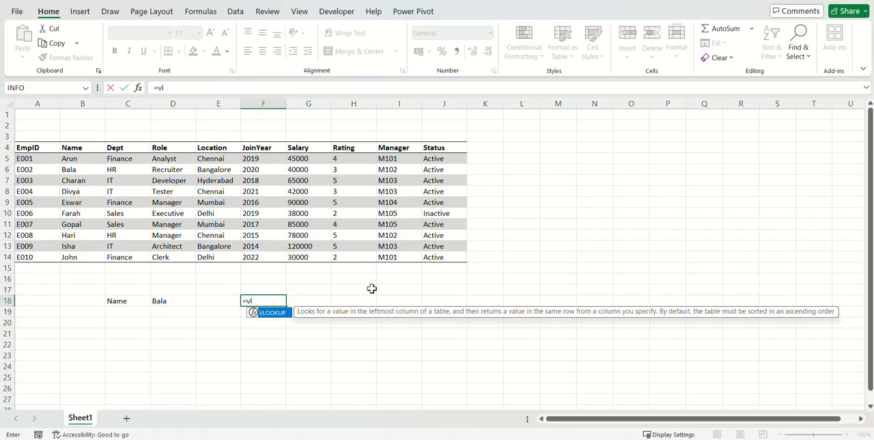
{"action": "key", "text": "Tab"}
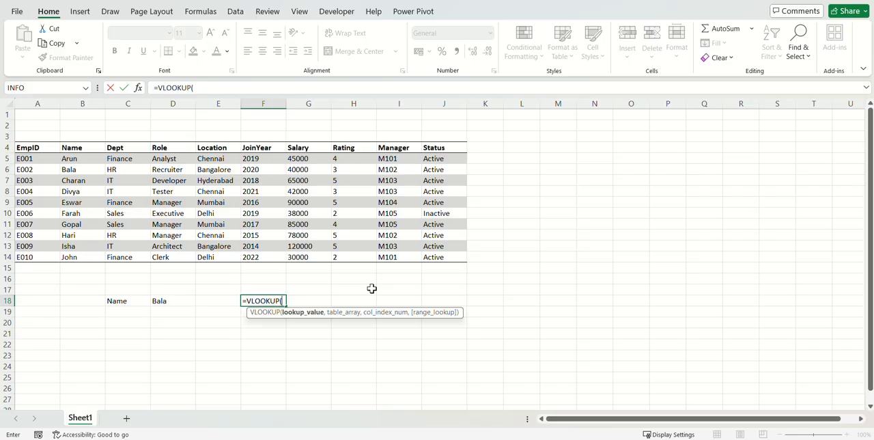
{"action": "key", "text": "Left"}
{"action": "type", "text": ","}
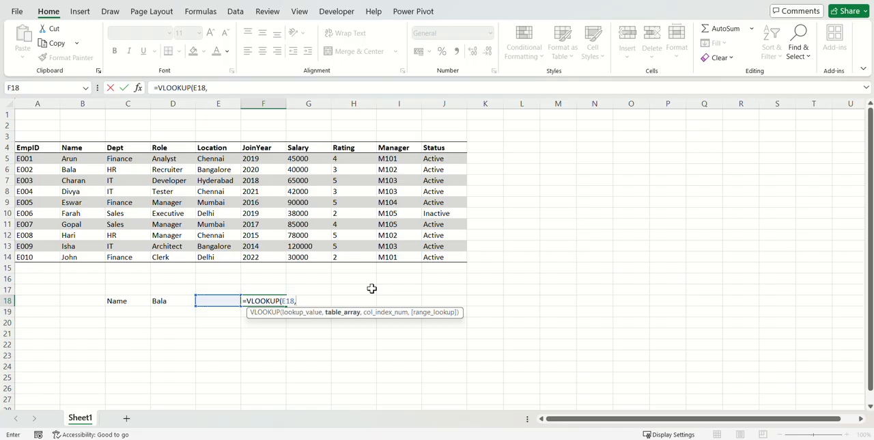
{"action": "left_click_drag", "start_coordinate": [38, 159], "coordinate": [74, 254]}
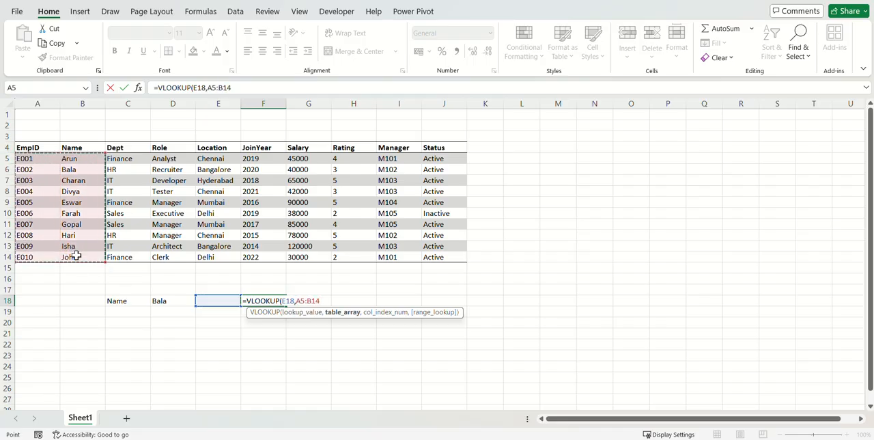
{"action": "type", "text": ",2,0"}
{"action": "key", "text": "Return"}
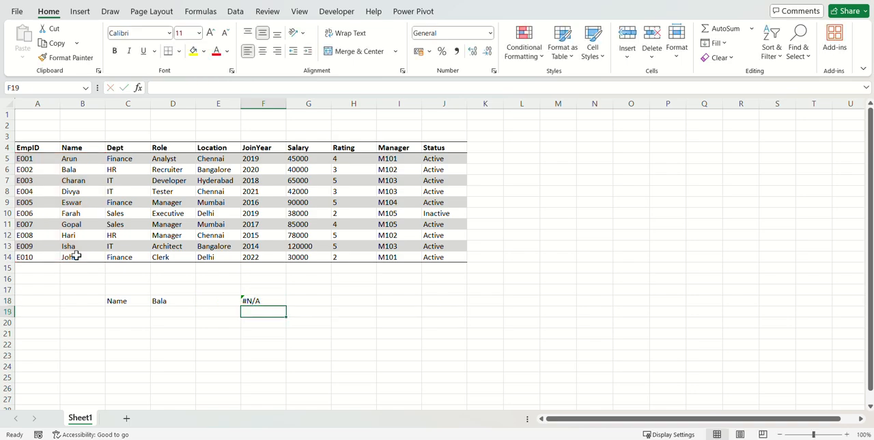
Enter the first employee's ID in E18 as the lookup value and review the VLOOKUP formula in F18.
{"action": "key", "text": "Up"}
{"action": "key", "text": "Left"}
{"action": "type", "text": "E000"}
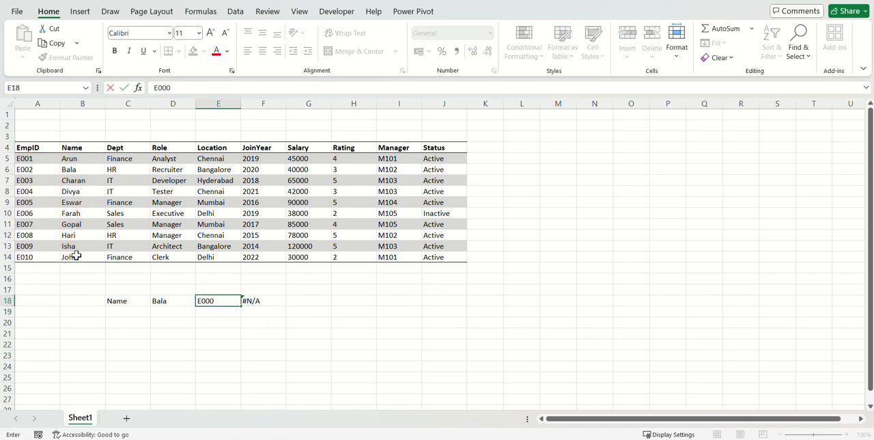
{"action": "key", "text": "BackSpace"}
{"action": "type", "text": "1"}
{"action": "key", "text": "Return"}
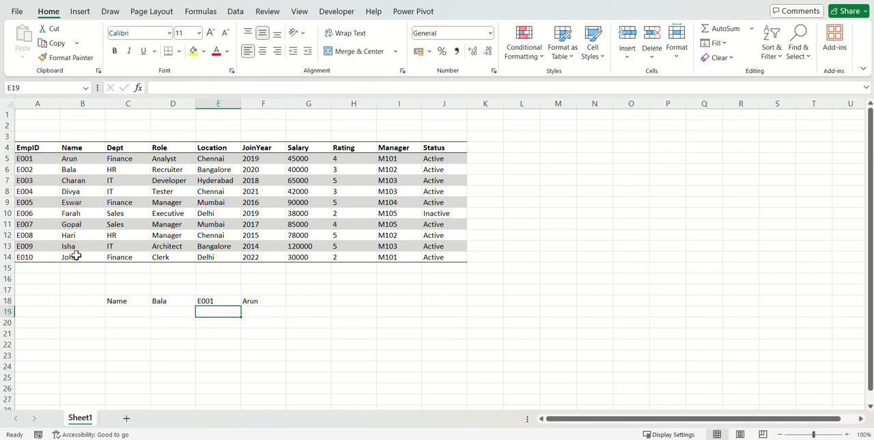
{"action": "left_click", "coordinate": [275, 299]}
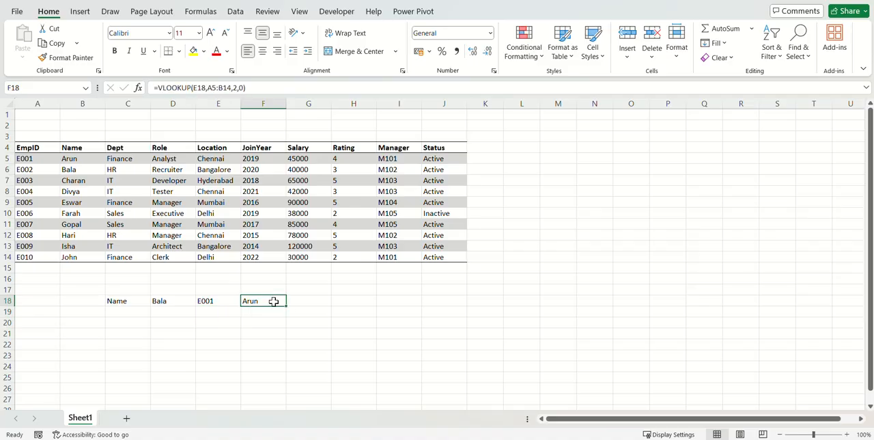
{"action": "double_click", "coordinate": [289, 302]}
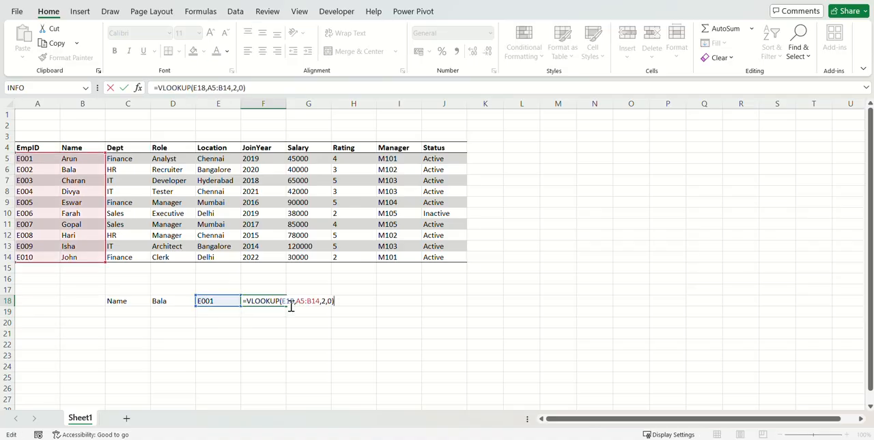
{"action": "key", "text": "Escape"}
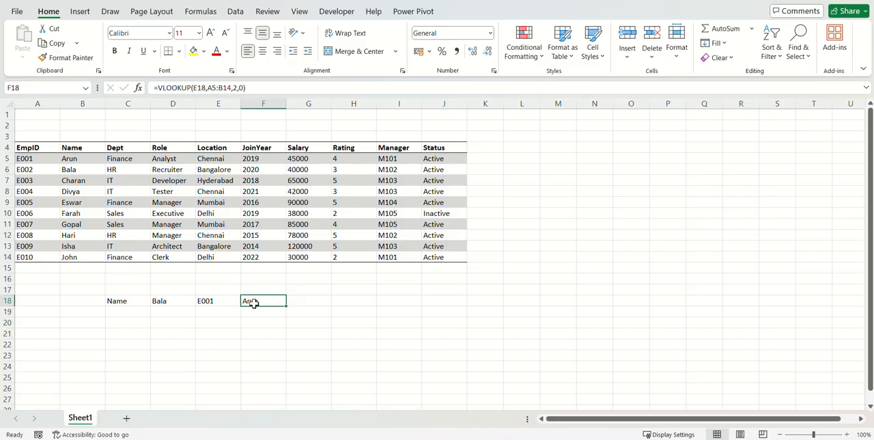
Fill the employee ID from A5 down into A6 to create a duplicate ID in the EmpID column.
{"action": "left_click", "coordinate": [47, 172]}
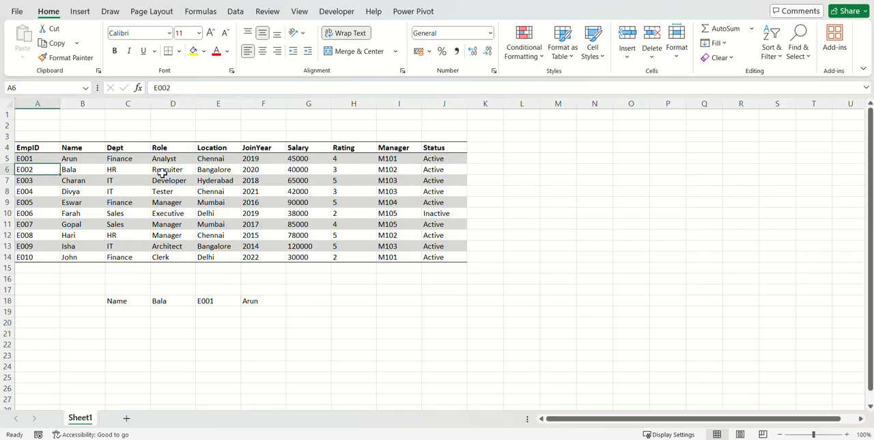
{"action": "key", "text": "ctrl+d"}
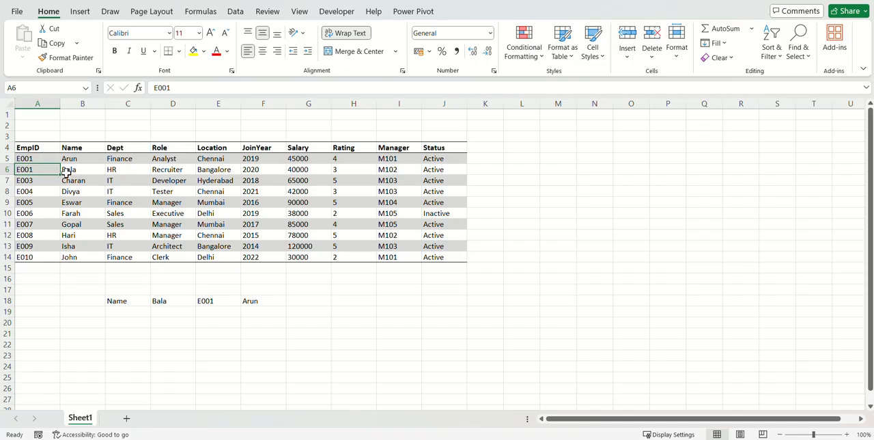
{"action": "left_click", "coordinate": [87, 172]}
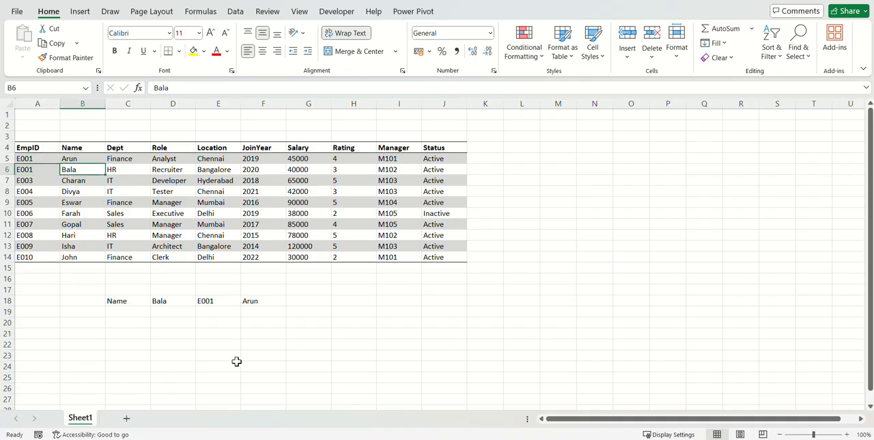
Enter a LOOKUP in E20 with lookup value E18, lookup vector A5:A14 and result vector B5:B14, and compare its result with B6.
{"action": "left_click", "coordinate": [213, 326]}
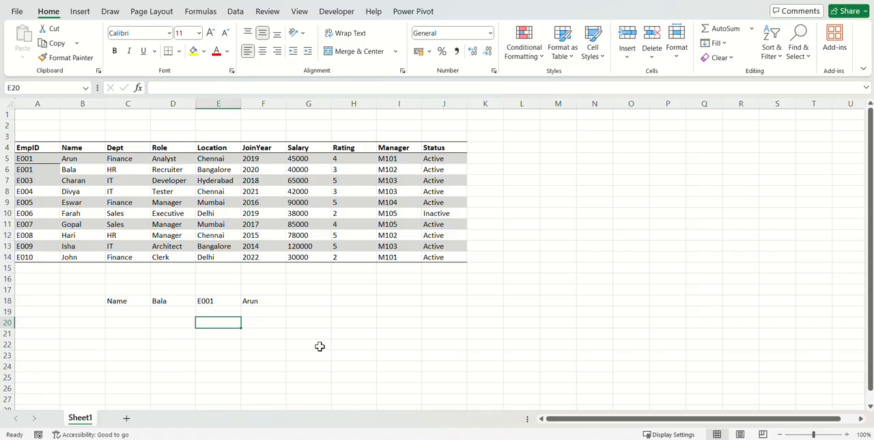
{"action": "type", "text": "=loo"}
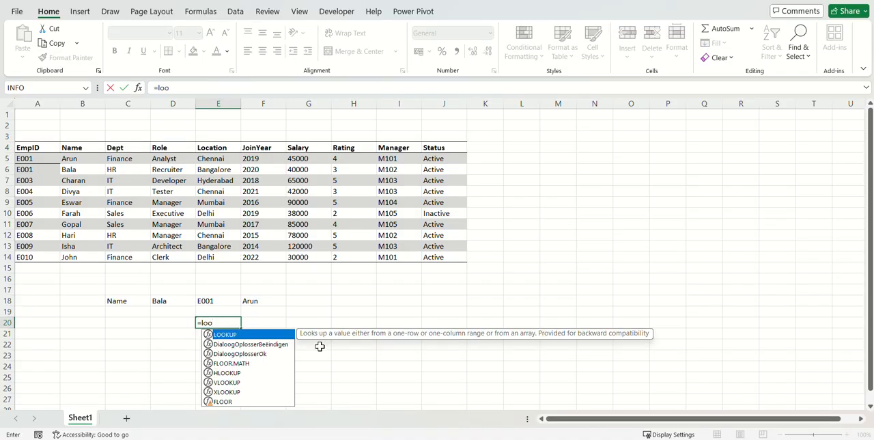
{"action": "key", "text": "Tab"}
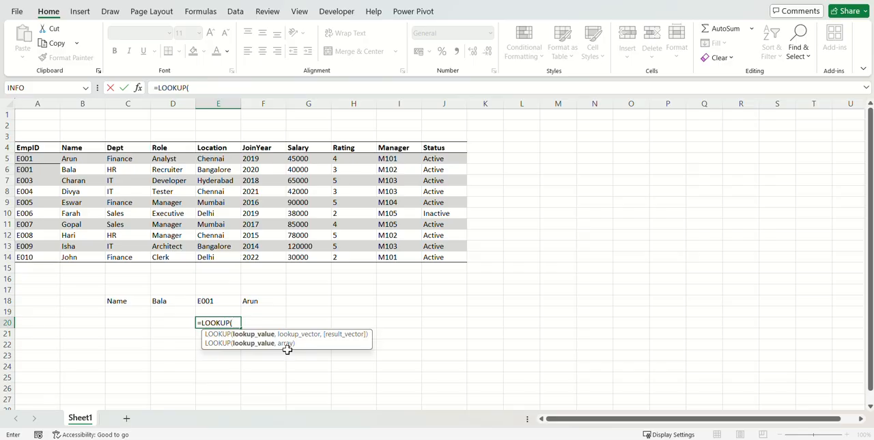
{"action": "left_click", "coordinate": [212, 301]}
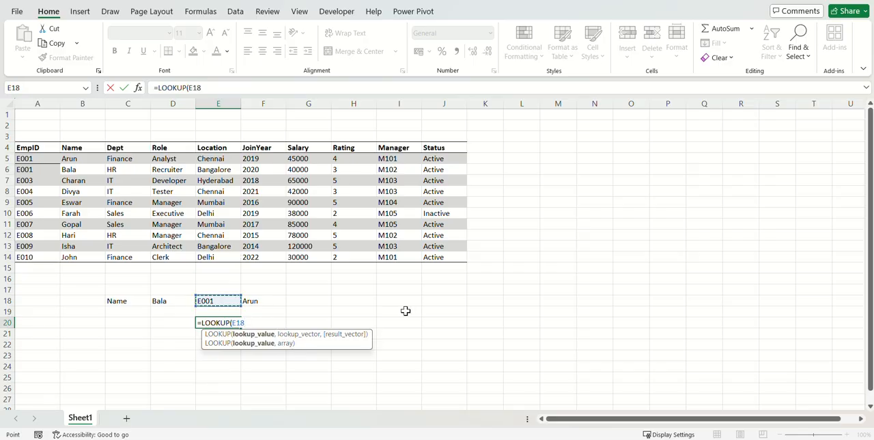
{"action": "type", "text": ","}
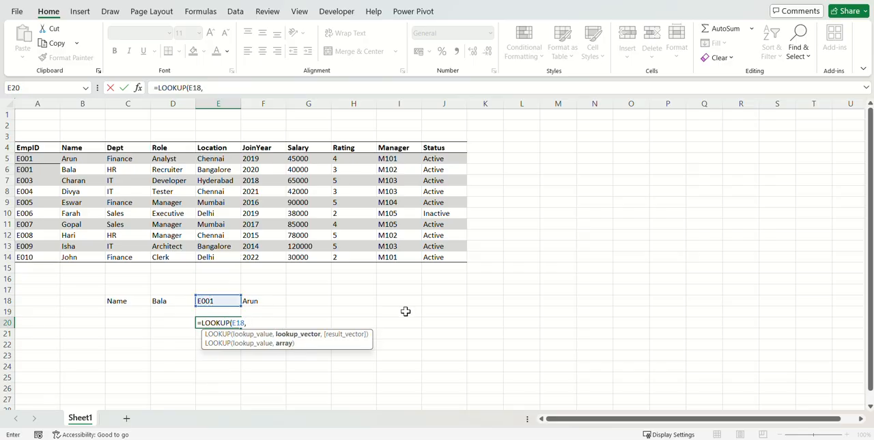
{"action": "left_click_drag", "start_coordinate": [34, 161], "coordinate": [40, 256]}
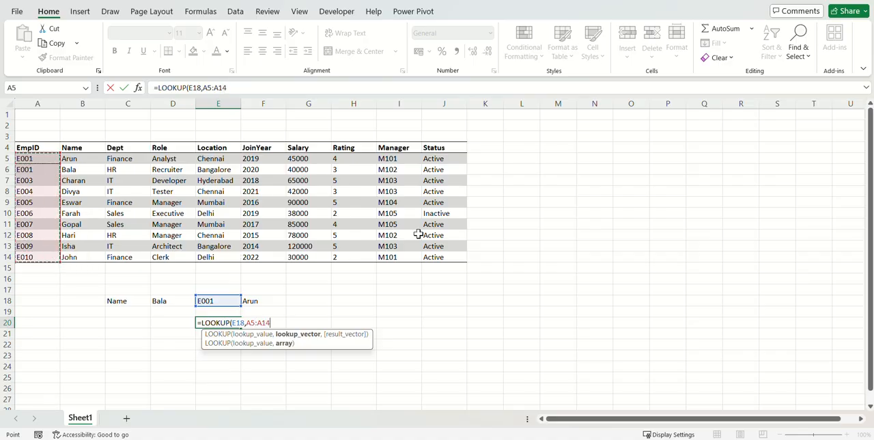
{"action": "type", "text": ","}
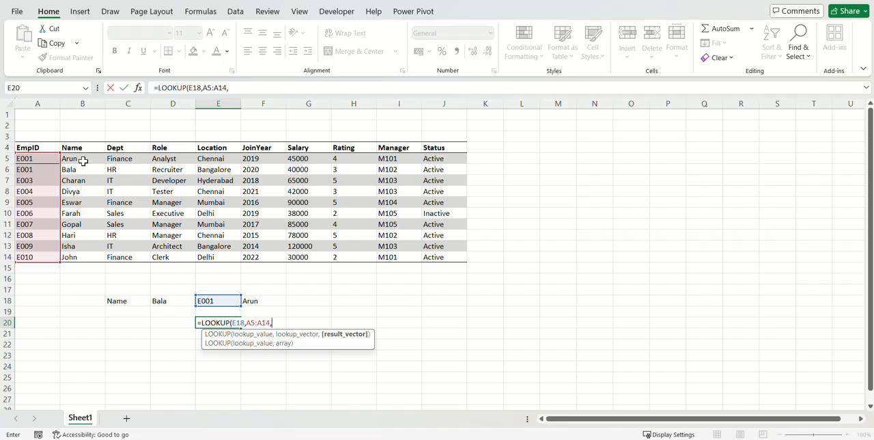
{"action": "left_click_drag", "start_coordinate": [83, 158], "coordinate": [86, 255]}
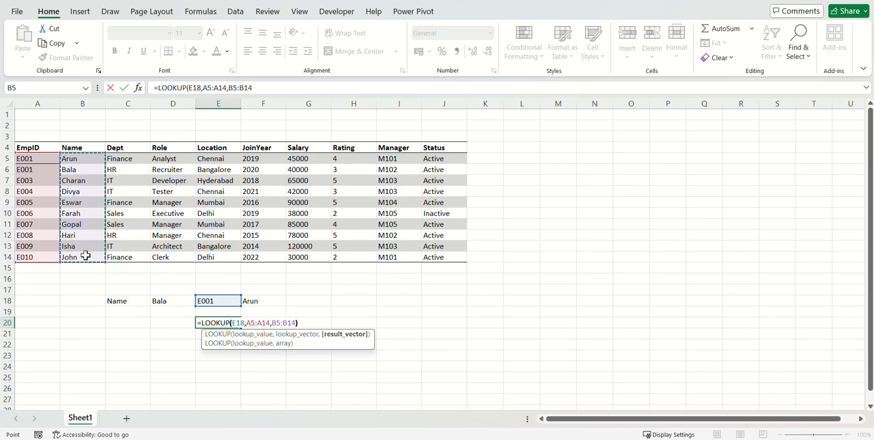
{"action": "type", "text": ")"}
{"action": "key", "text": "Return"}
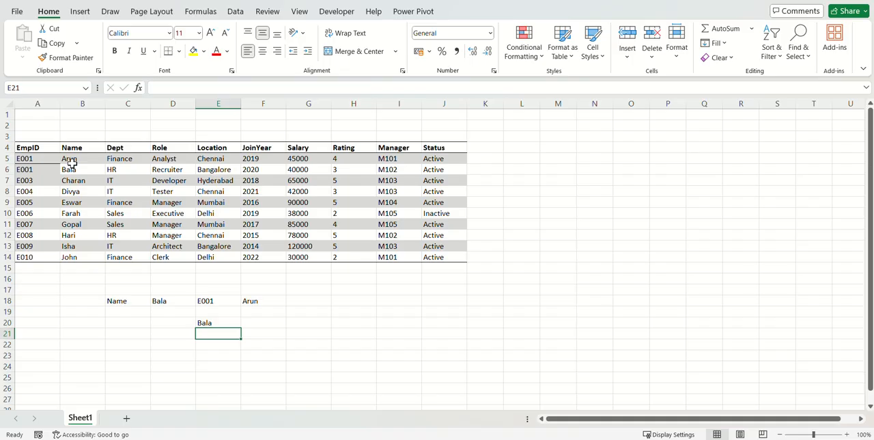
{"action": "key", "text": "Up"}
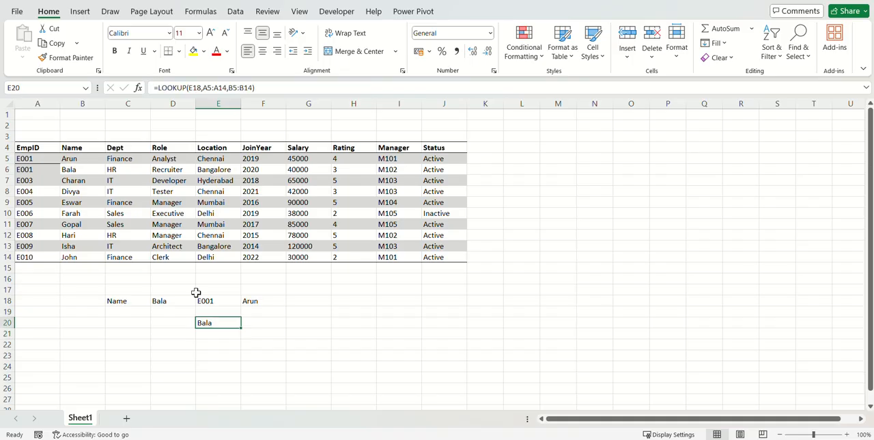
{"action": "left_click", "coordinate": [87, 171]}
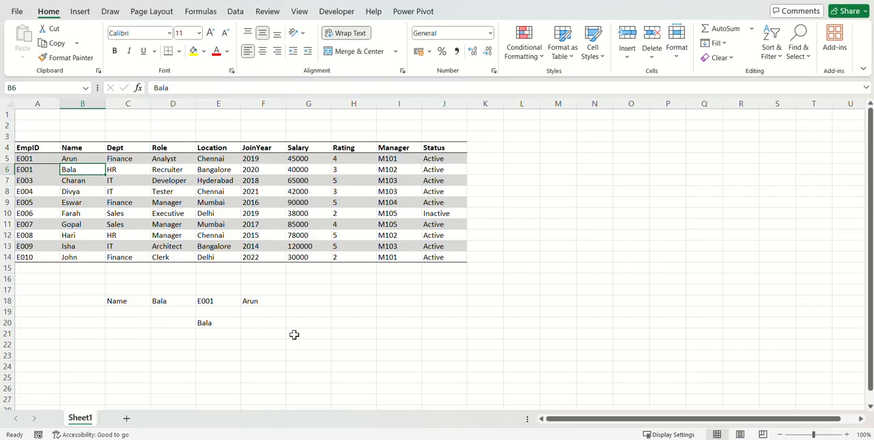
Enter an array-form LOOKUP in E22 with lookup value E18 and array A5:A14.
{"action": "left_click", "coordinate": [209, 345]}
{"action": "type", "text": "=lo"}
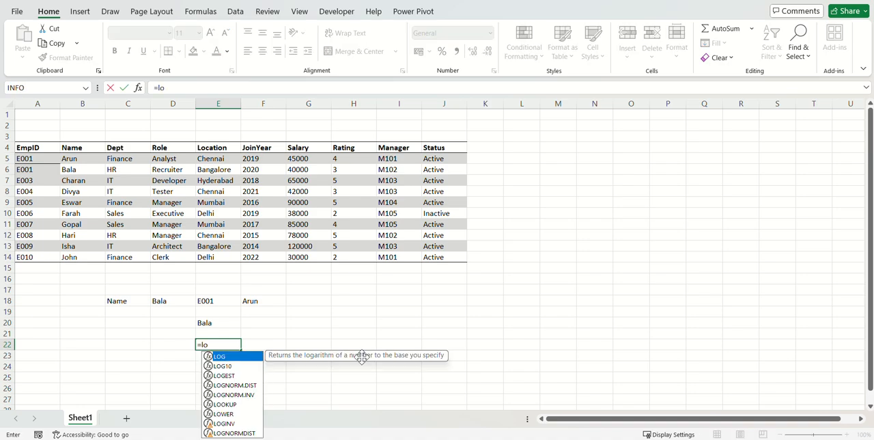
{"action": "type", "text": "ok"}
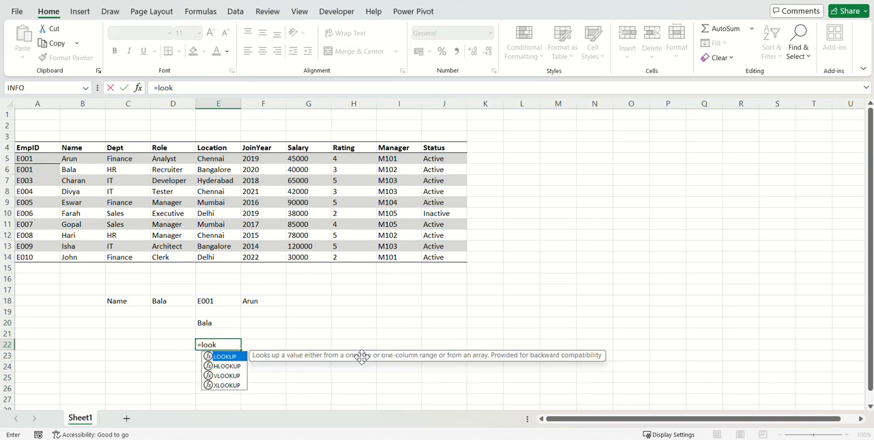
{"action": "key", "text": "Tab"}
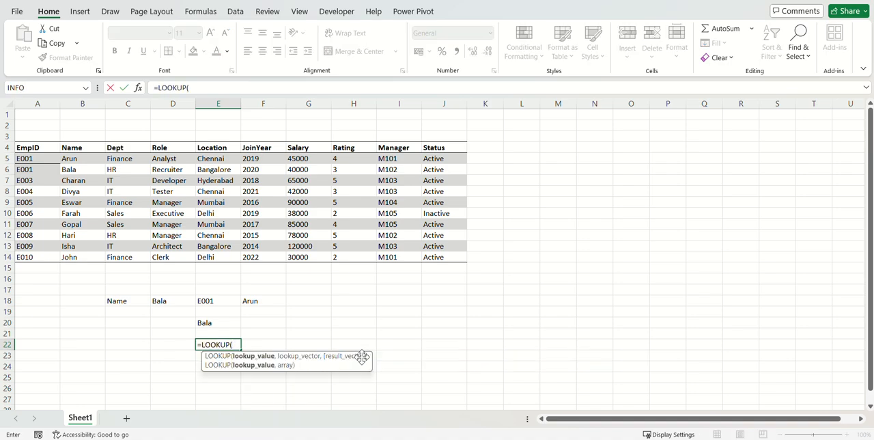
{"action": "left_click", "coordinate": [215, 301]}
{"action": "type", "text": ","}
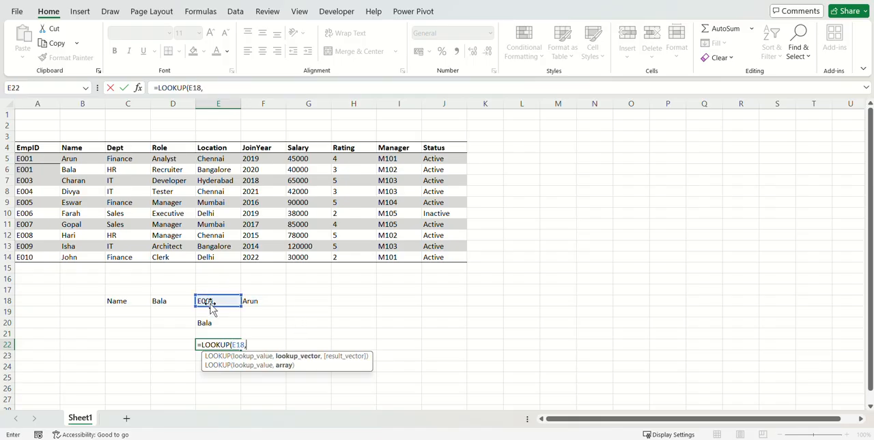
{"action": "left_click_drag", "start_coordinate": [35, 158], "coordinate": [40, 255]}
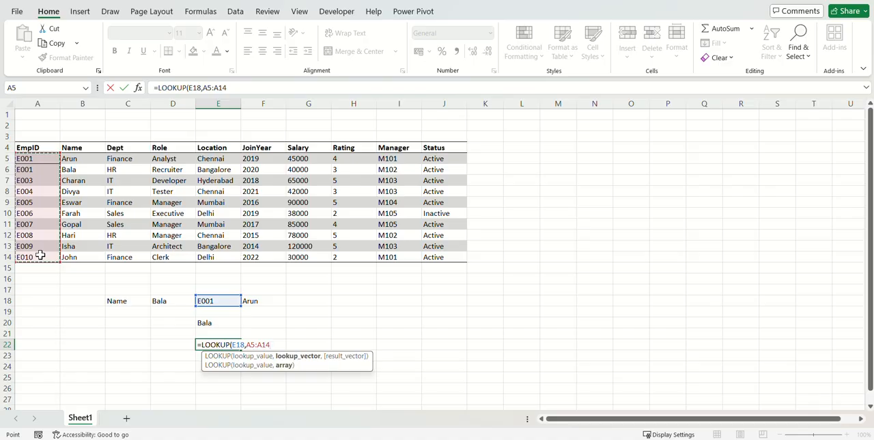
{"action": "key", "text": "Return"}
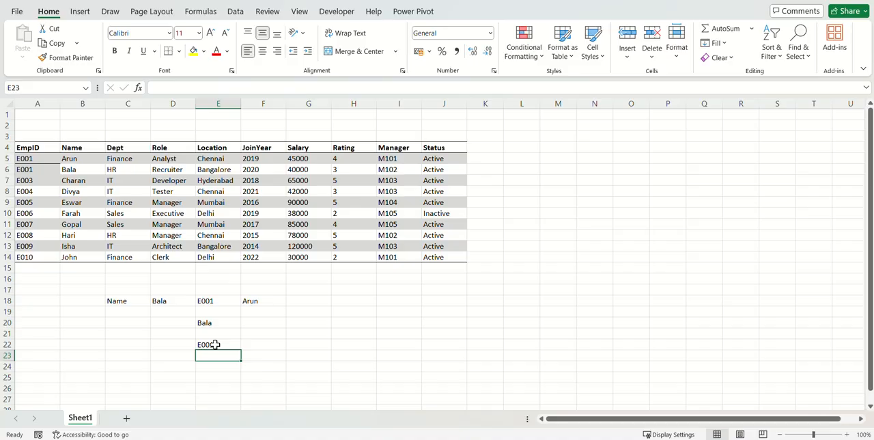
Remove the duplicate employee ID by changing the last digit of the ID in A6 to 2.
{"action": "left_click", "coordinate": [34, 169]}
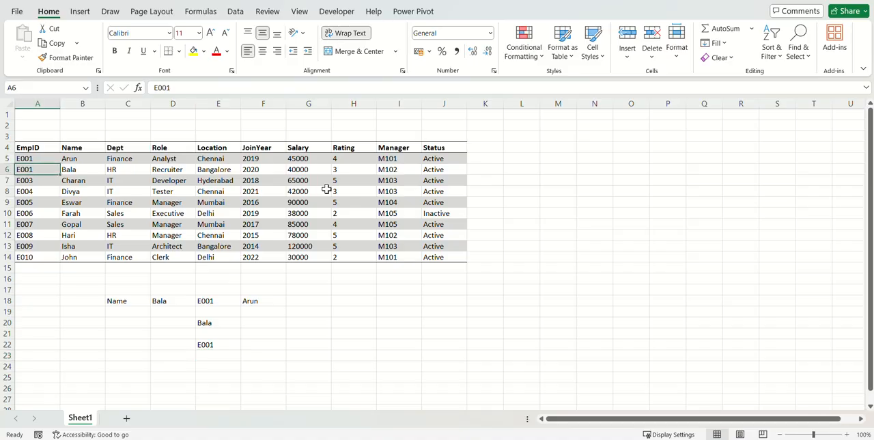
{"action": "key", "text": "F2"}
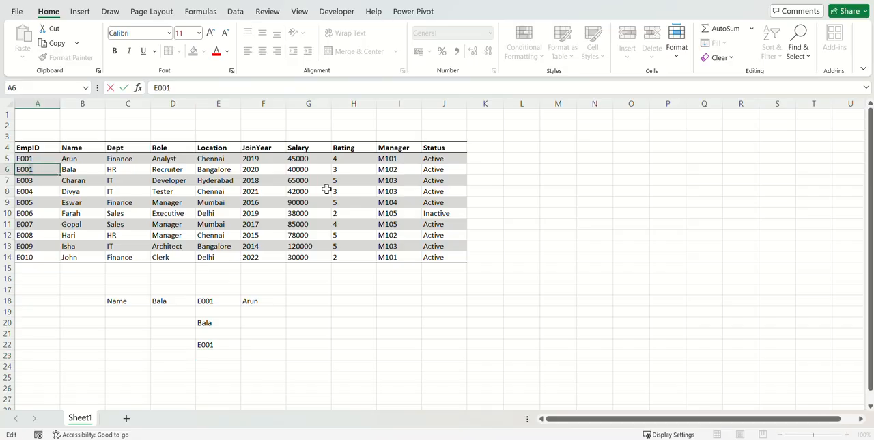
{"action": "type", "text": "2"}
{"action": "key", "text": "Return"}
Copy the employee ID from A6 over A5, and restore A5 by setting the ID's last digit to 1.
{"action": "key", "text": "Up"}
{"action": "key", "text": "ctrl+c"}
{"action": "key", "text": "Up"}
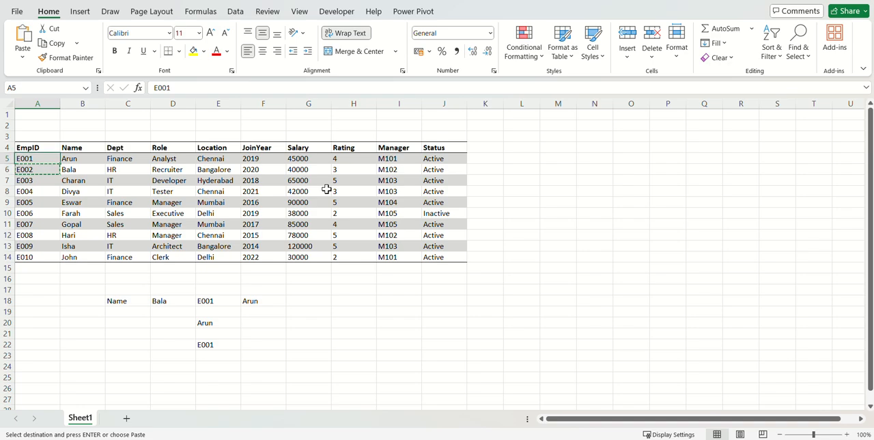
{"action": "key", "text": "Return"}
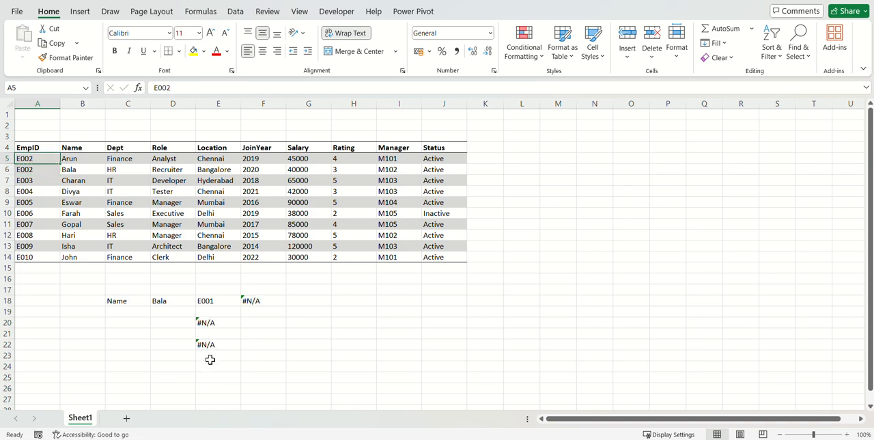
{"action": "key", "text": "F2"}
{"action": "key", "text": "BackSpace"}
{"action": "type", "text": "1"}
{"action": "key", "text": "Return"}
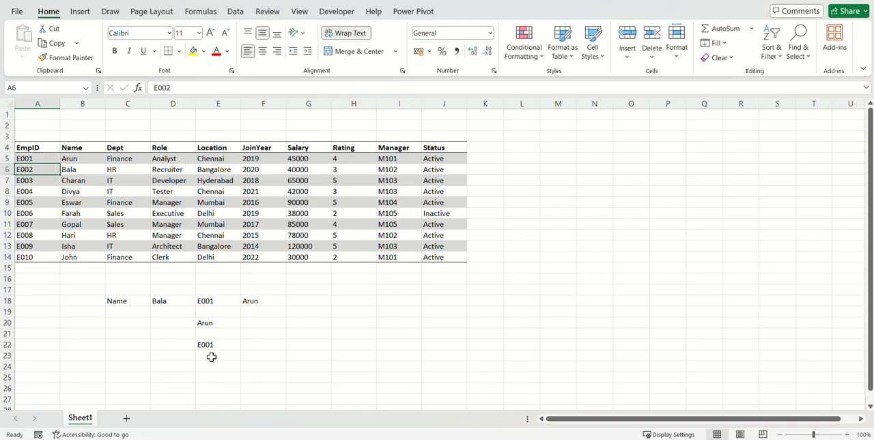
Review the array-form LOOKUP formula in E22 and its result.
{"action": "left_click", "coordinate": [220, 345]}
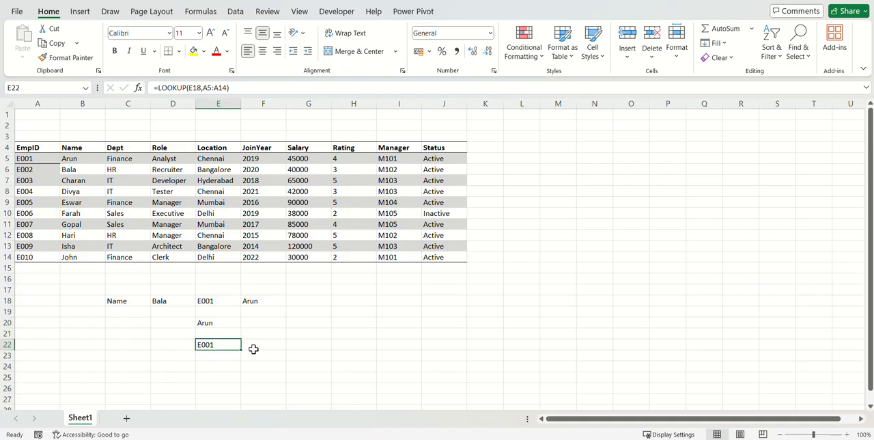
{"action": "left_click", "coordinate": [305, 348]}
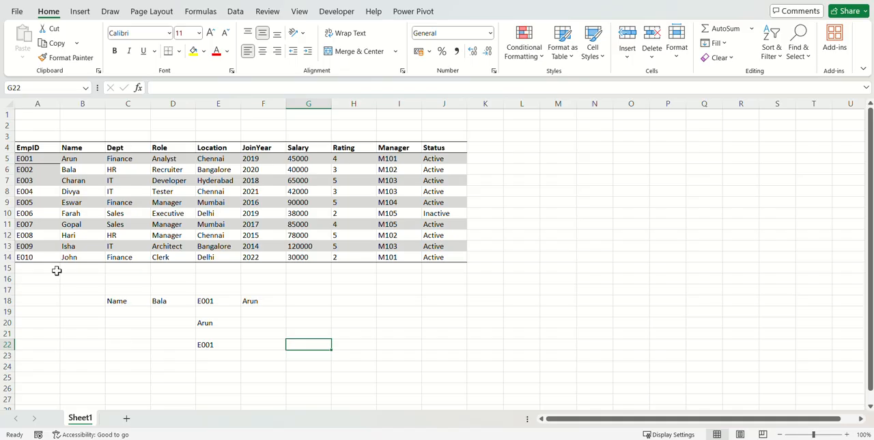
{"action": "left_click", "coordinate": [219, 345]}
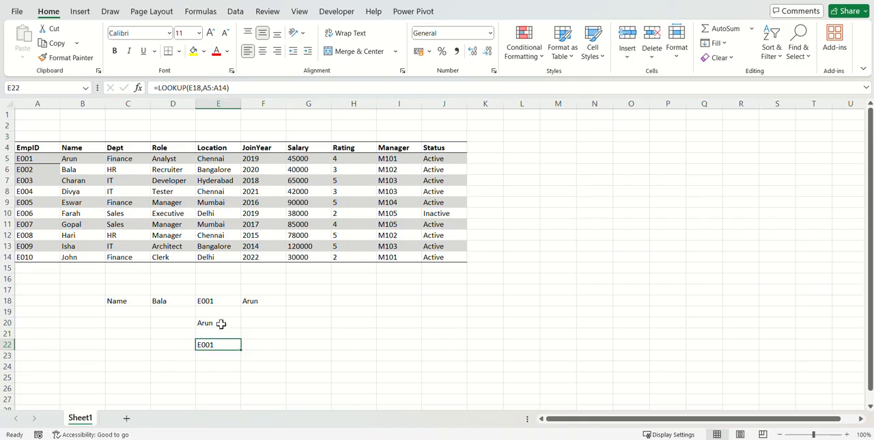
{"action": "left_click", "coordinate": [351, 312]}
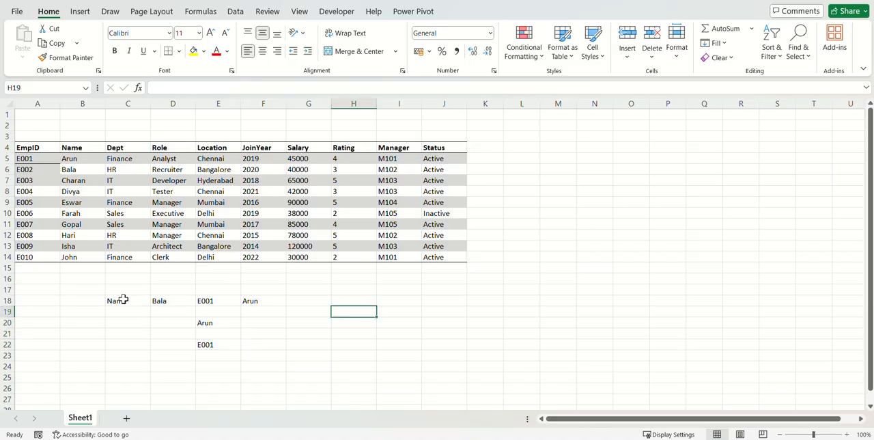
Clear the lookup examples in C18:F25 and enter the first employee's ID in C18 as the new lookup value.
{"action": "left_click_drag", "start_coordinate": [119, 300], "coordinate": [267, 372]}
{"action": "key", "text": "Delete"}
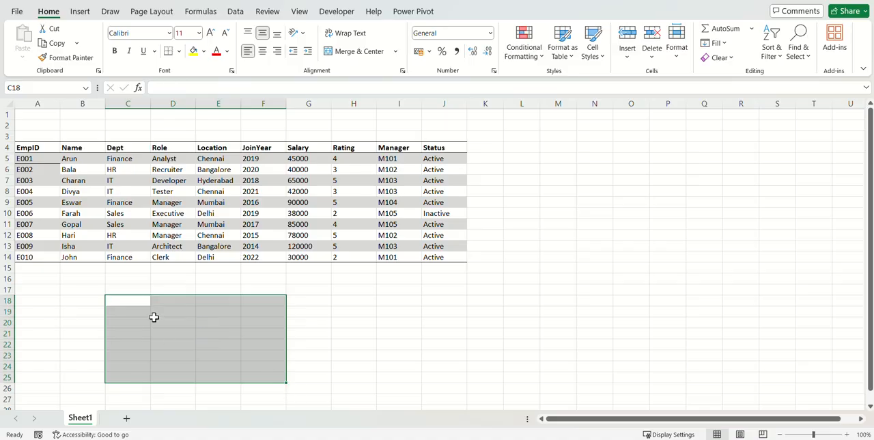
{"action": "left_click", "coordinate": [119, 302]}
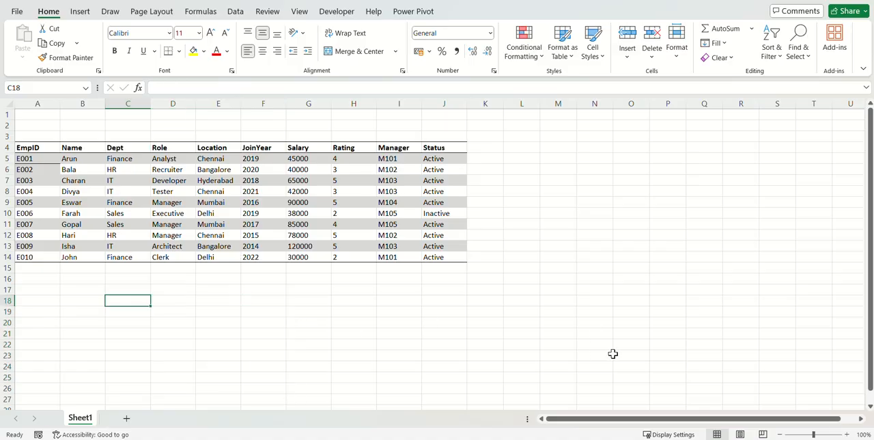
{"action": "type", "text": "E001"}
{"action": "key", "text": "Return"}
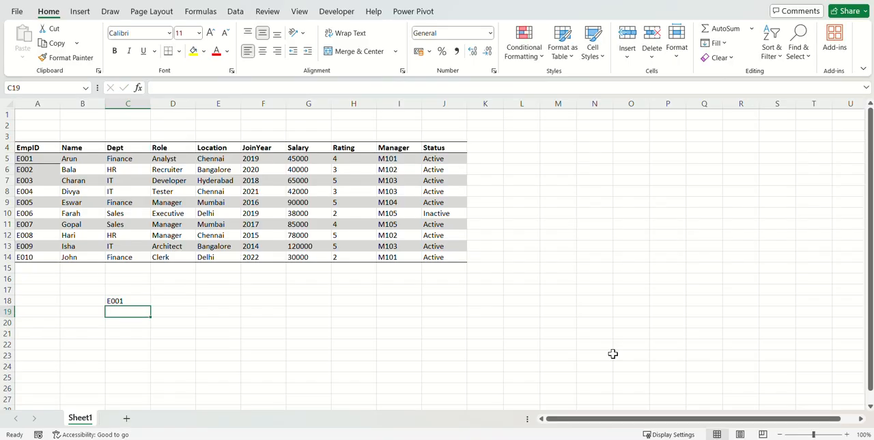
In E18, enter an XLOOKUP formula that finds C18 in A5:A14 and returns the salary from G5:G14.
{"action": "key", "text": "Up"}
{"action": "key", "text": "Right"}
{"action": "key", "text": "Right"}
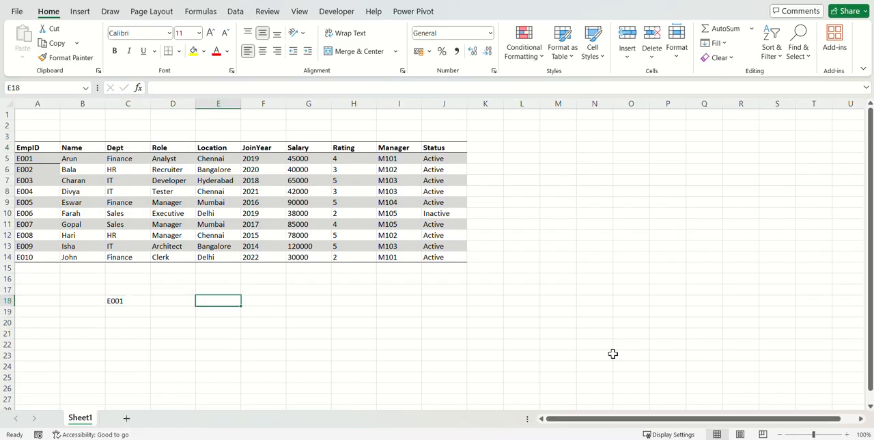
{"action": "type", "text": "=xl"}
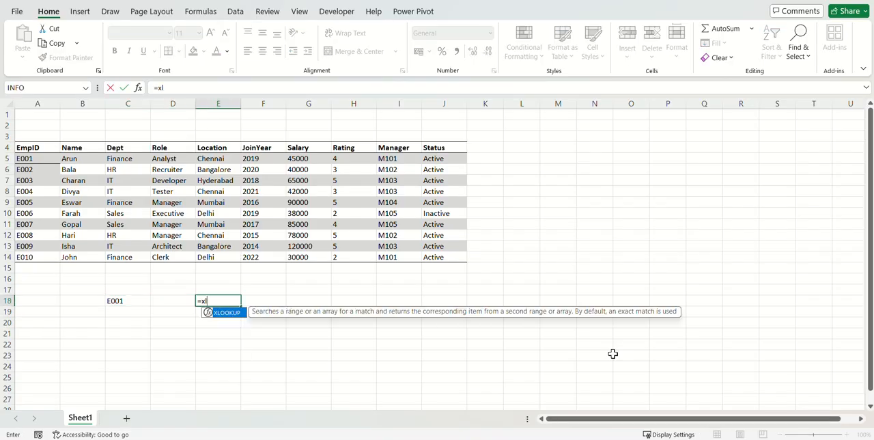
{"action": "key", "text": "Tab"}
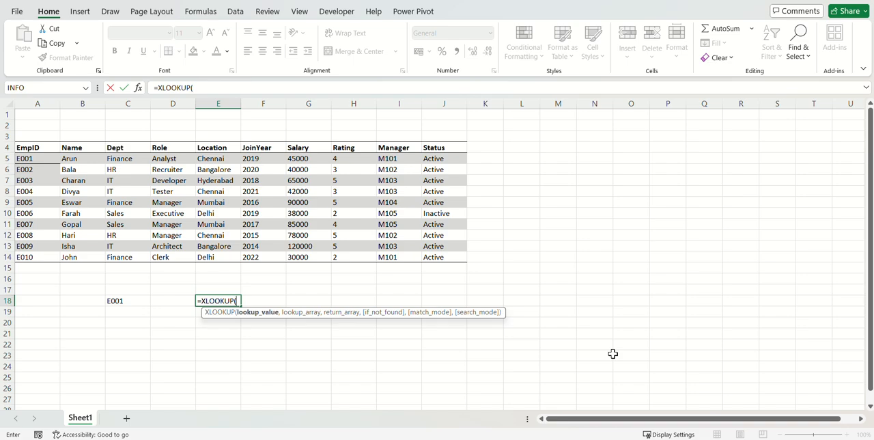
{"action": "left_click", "coordinate": [136, 303]}
{"action": "type", "text": ","}
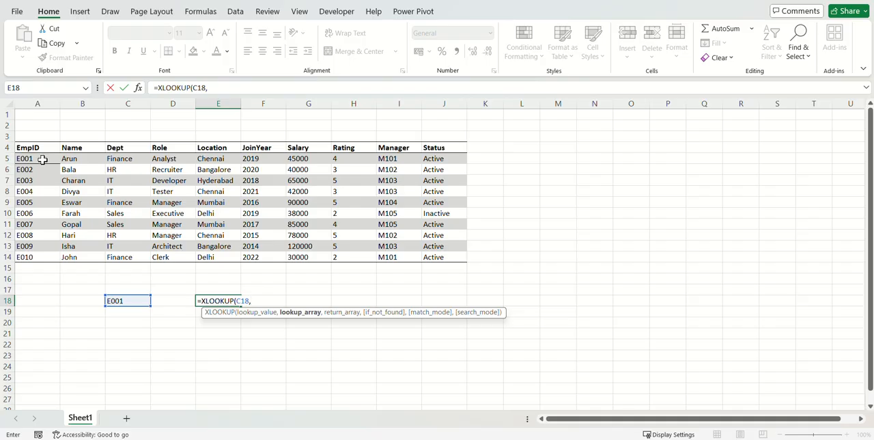
{"action": "left_click_drag", "start_coordinate": [42, 159], "coordinate": [39, 254]}
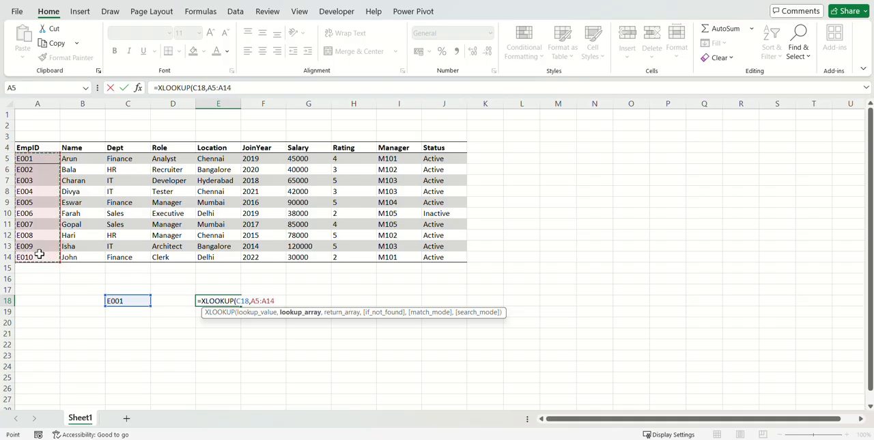
{"action": "type", "text": ","}
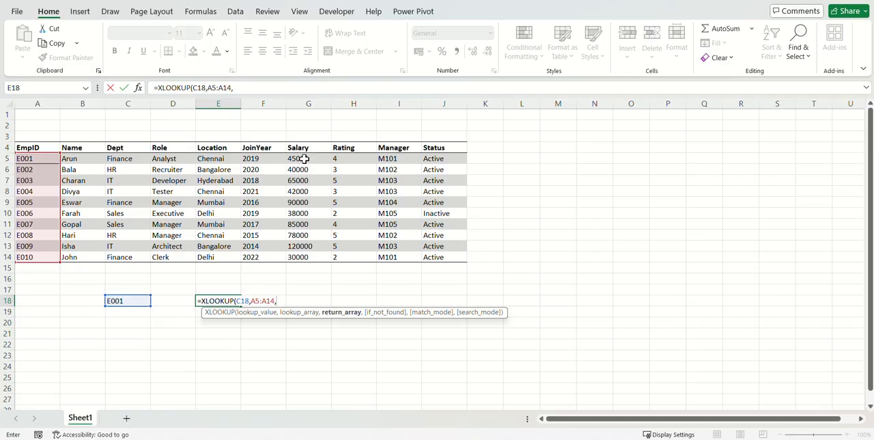
{"action": "left_click_drag", "start_coordinate": [305, 158], "coordinate": [308, 254]}
{"action": "type", "text": ","}
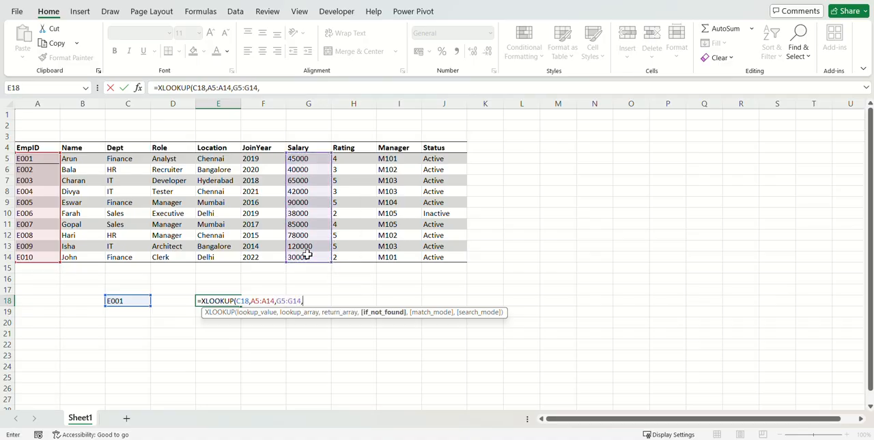
{"action": "key", "text": "shift+Return"}
{"action": "type", "text": "\""}
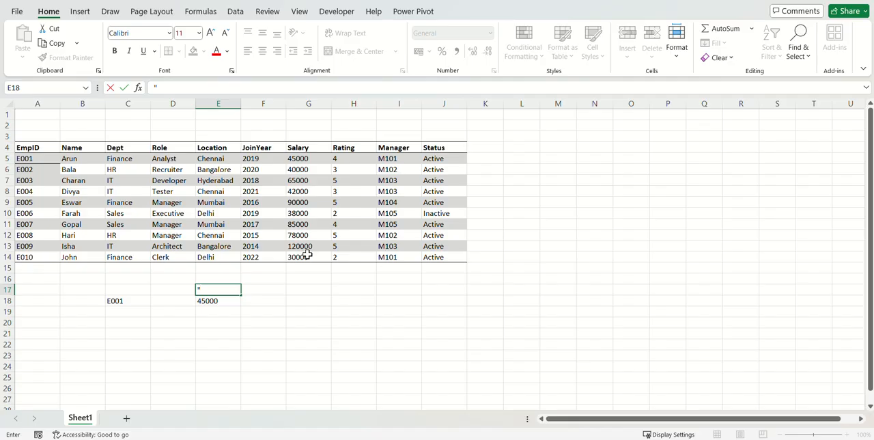
{"action": "key", "text": "Escape"}
{"action": "key", "text": "Down"}
{"action": "key", "text": "F2"}
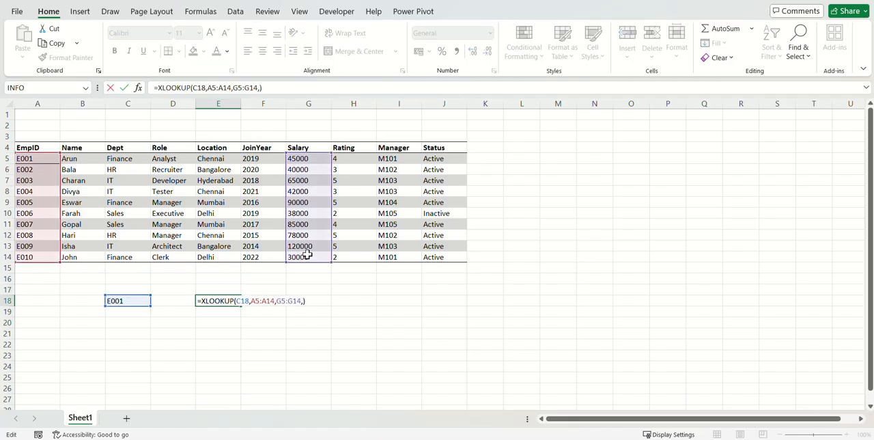
{"action": "key", "text": "Left"}
{"action": "type", "text": "\""}
{"action": "key", "text": "Escape"}
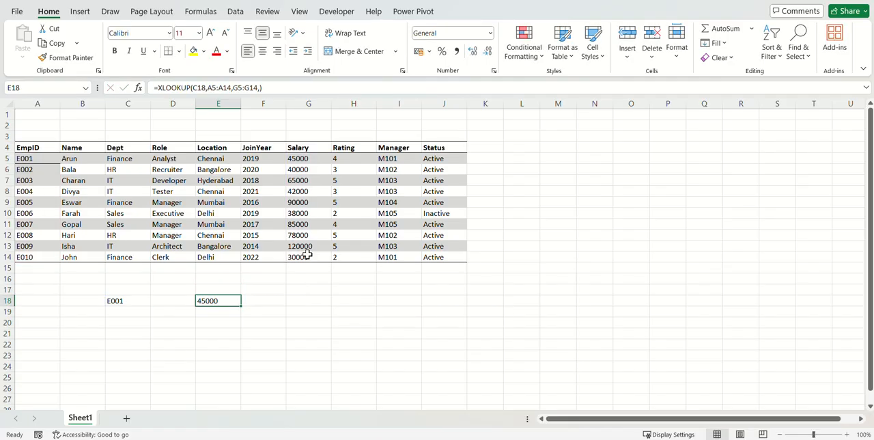
Extend the XLOOKUP in E18 with "NoData" as the if-not-found text, match mode 0 and search mode 1.
{"action": "key", "text": "F2"}
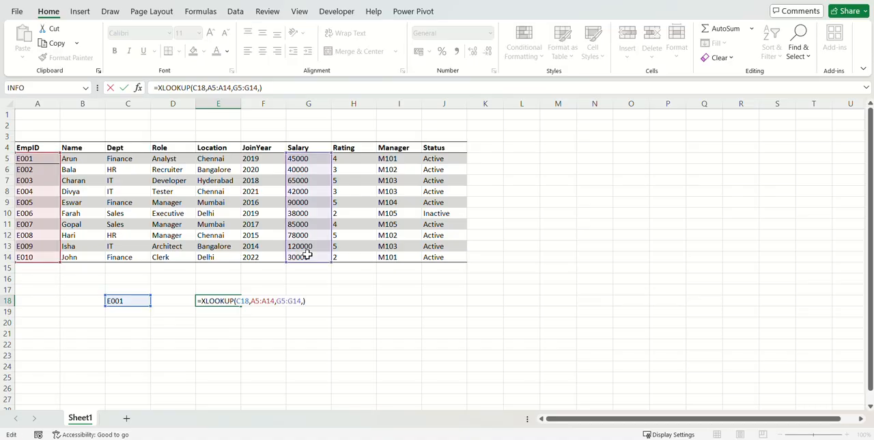
{"action": "key", "text": "BackSpace"}
{"action": "type", "text": ","}
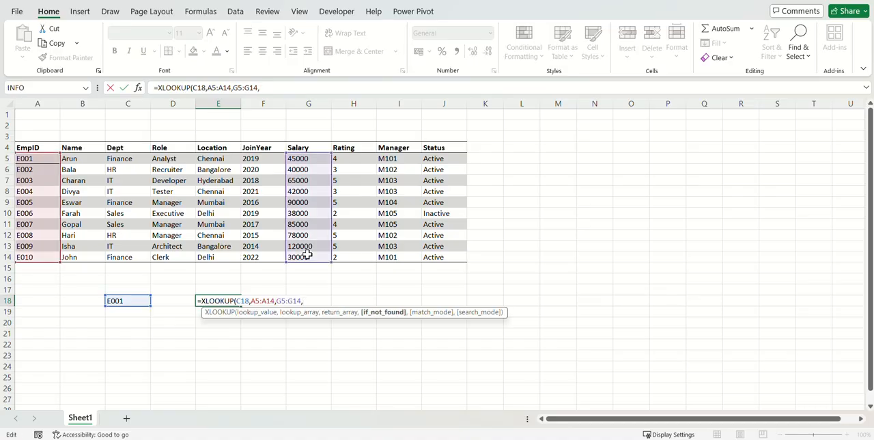
{"action": "type", "text": "\"NoData\","}
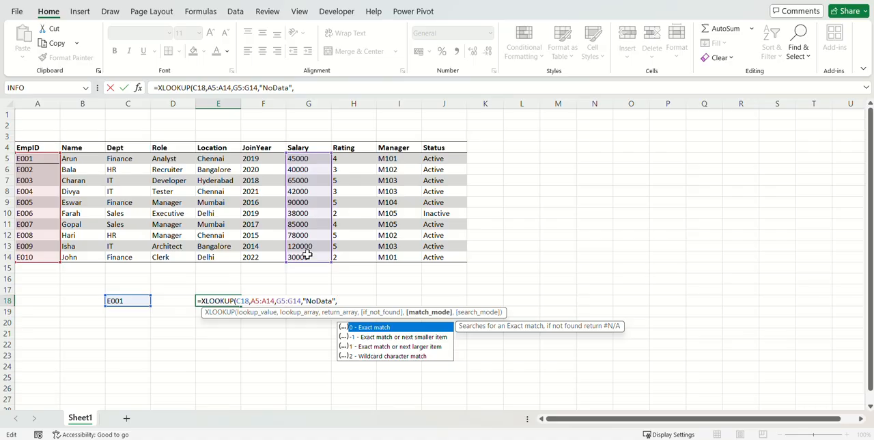
{"action": "type", "text": "0,"}
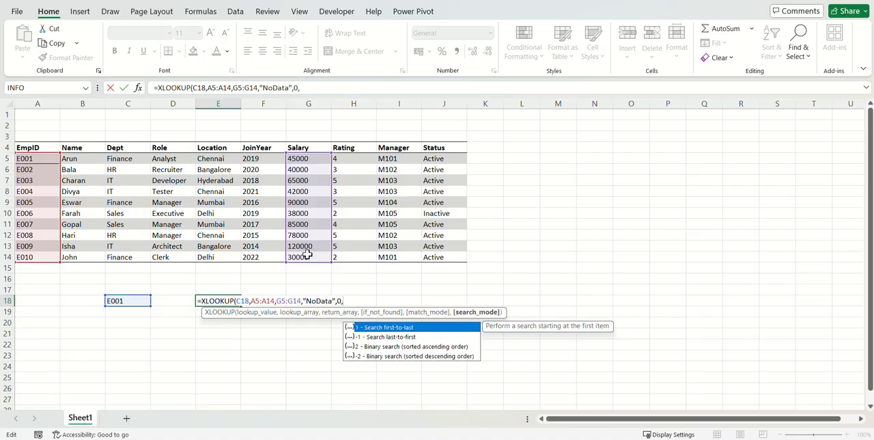
{"action": "type", "text": "1"}
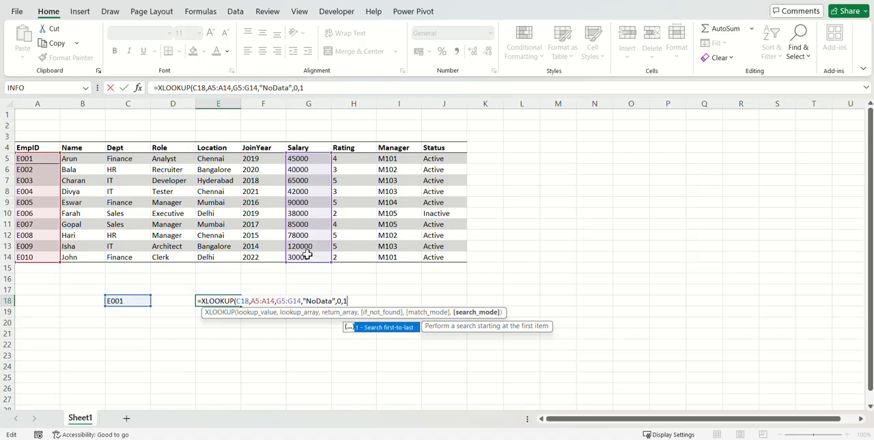
{"action": "type", "text": ")"}
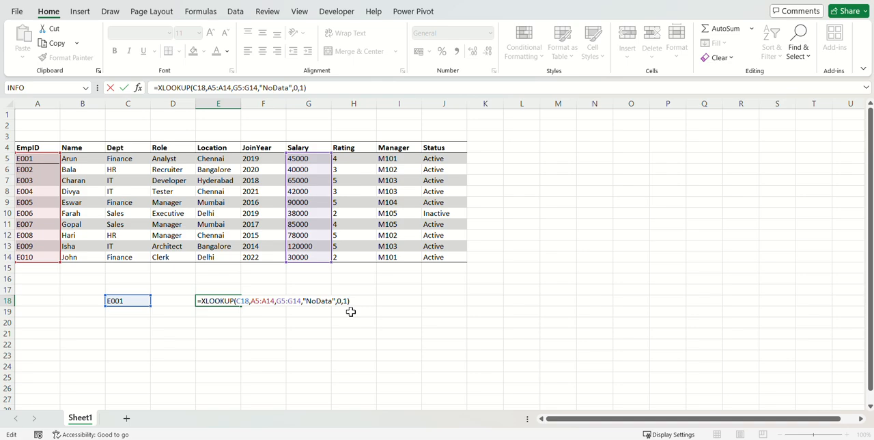
{"action": "key", "text": "Return"}
{"action": "key", "text": "Return"}
In E20, start a second XLOOKUP formula with C18 as the lookup value and A5:A14 as the lookup array.
{"action": "type", "text": "="}
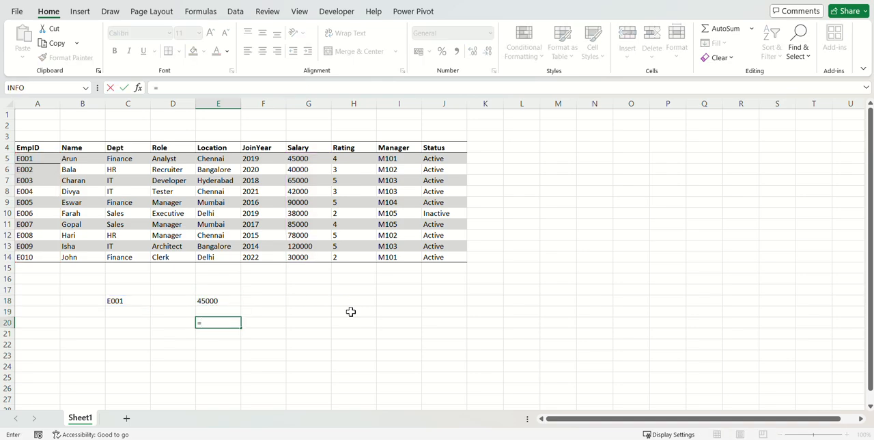
{"action": "type", "text": "xl"}
{"action": "key", "text": "Tab"}
{"action": "key", "text": "Up"}
{"action": "key", "text": "Up"}
{"action": "key", "text": "Left"}
{"action": "key", "text": "Left"}
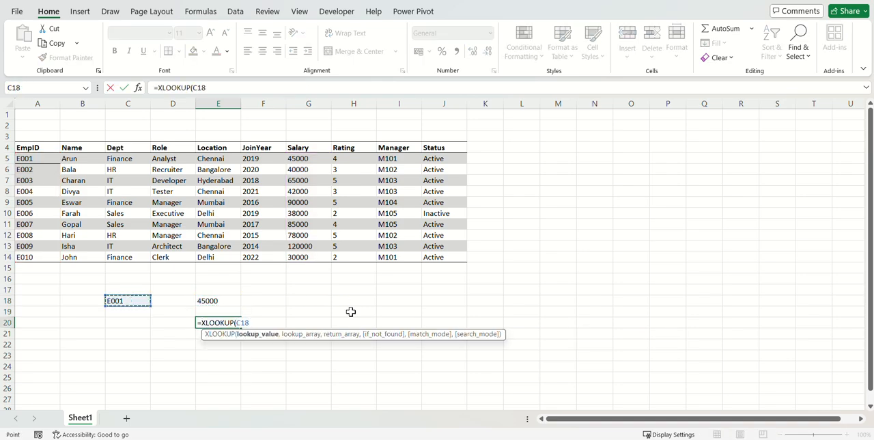
{"action": "type", "text": ","}
{"action": "left_click_drag", "start_coordinate": [24, 158], "coordinate": [26, 249]}
{"action": "type", "text": ","}
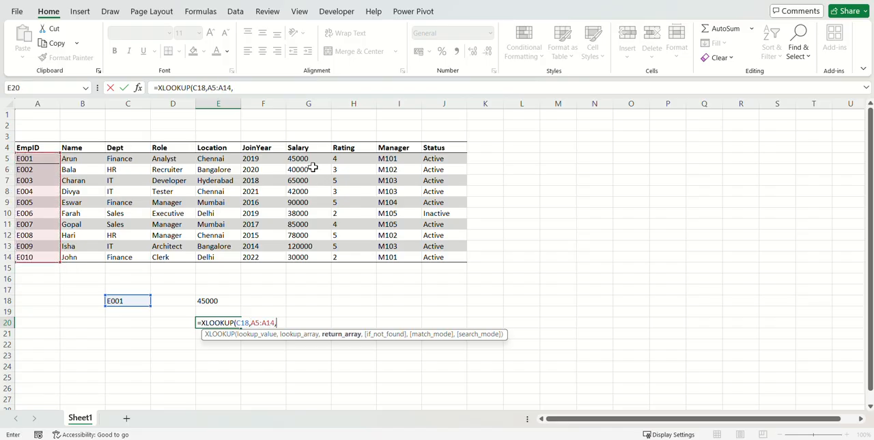
Complete the E20 XLOOKUP with G5:G14 as the return array, followed by the arguments 0 and 1.
{"action": "left_click_drag", "start_coordinate": [309, 163], "coordinate": [307, 254]}
{"action": "type", "text": ",01"}
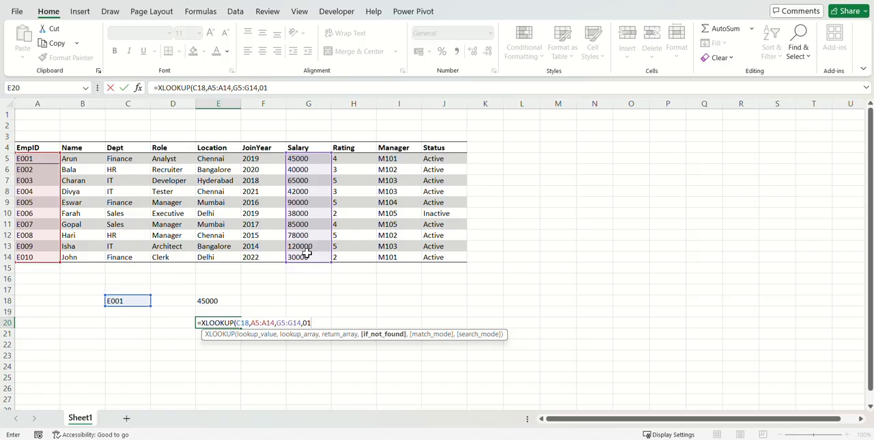
{"action": "key", "text": "Left"}
{"action": "type", "text": ","}
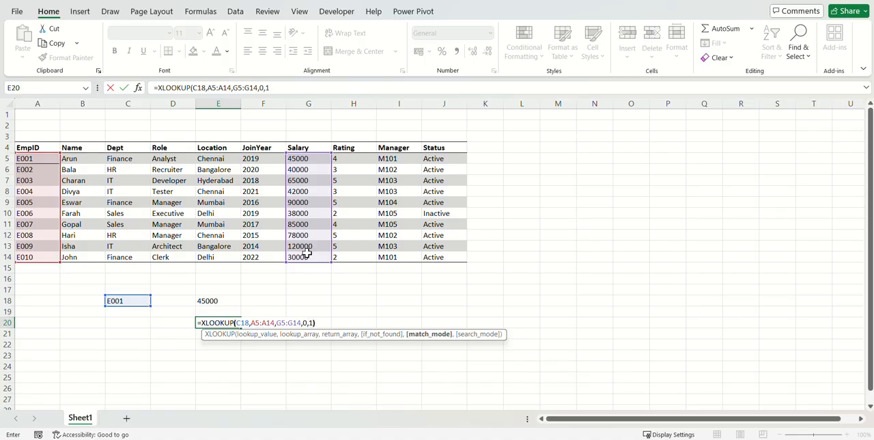
{"action": "key", "text": "End"}
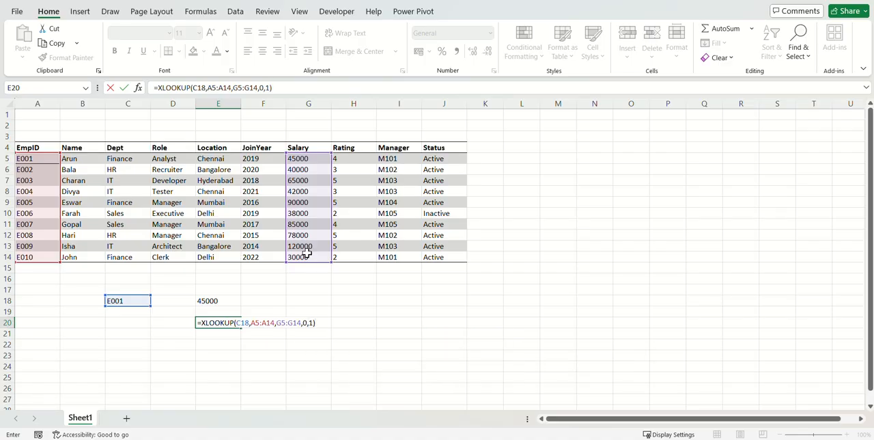
{"action": "key", "text": "Return"}
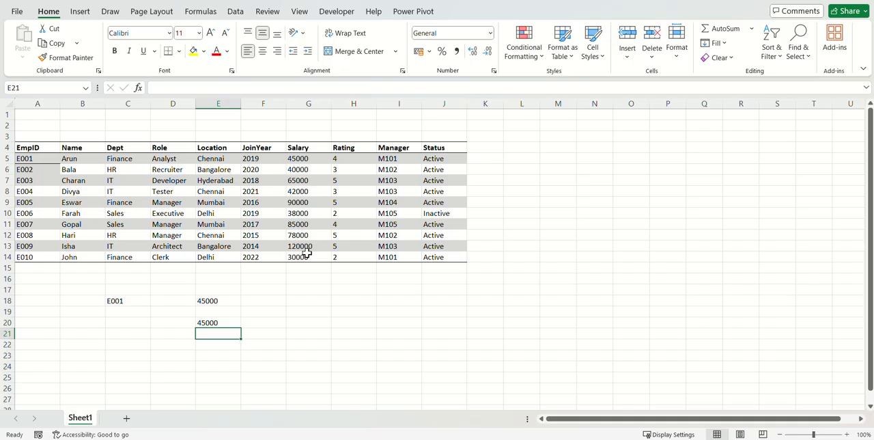
Replace the final 0 and 1 in the E20 XLOOKUP with an empty if-not-found argument.
{"action": "key", "text": "ctrl+z"}
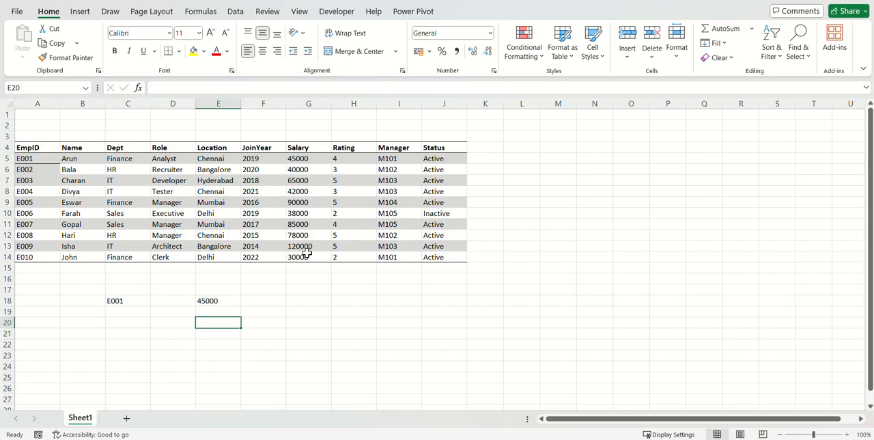
{"action": "key", "text": "ctrl+y"}
{"action": "key", "text": "F2"}
{"action": "key", "text": "shift+Left"}
{"action": "key", "text": "shift+Left"}
{"action": "key", "text": "shift+Left"}
{"action": "key", "text": "shift+Left"}
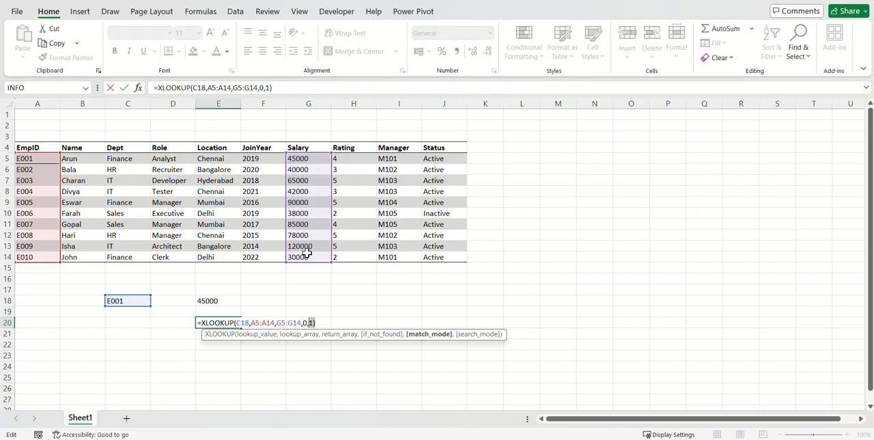
{"action": "key", "text": "BackSpace"}
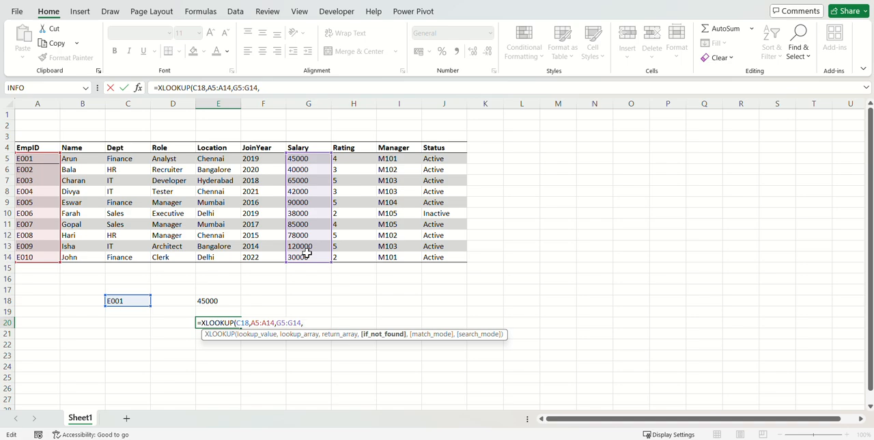
{"action": "type", "text": ","}
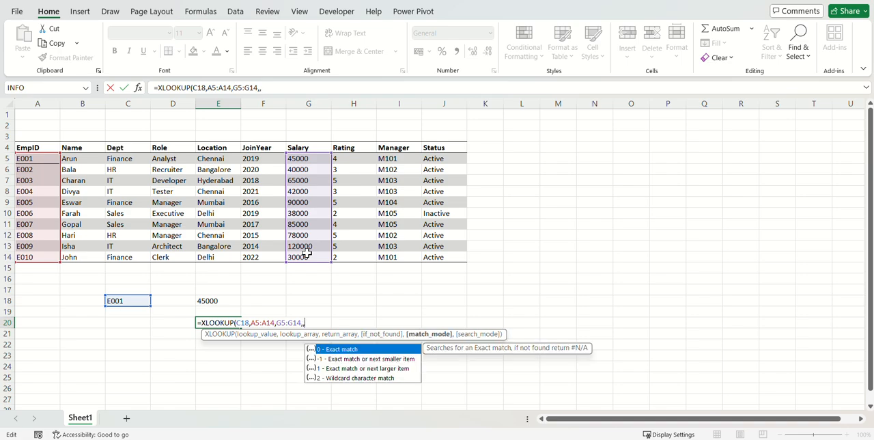
{"action": "type", "text": "01,"}
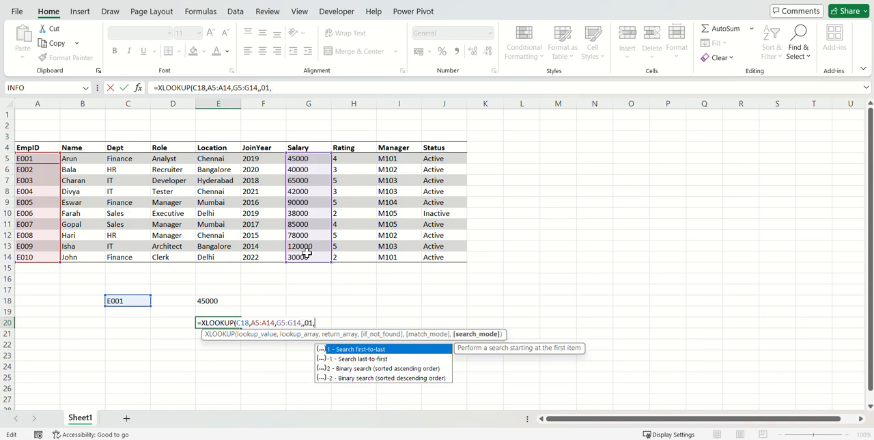
{"action": "key", "text": "BackSpace"}
{"action": "key", "text": "BackSpace"}
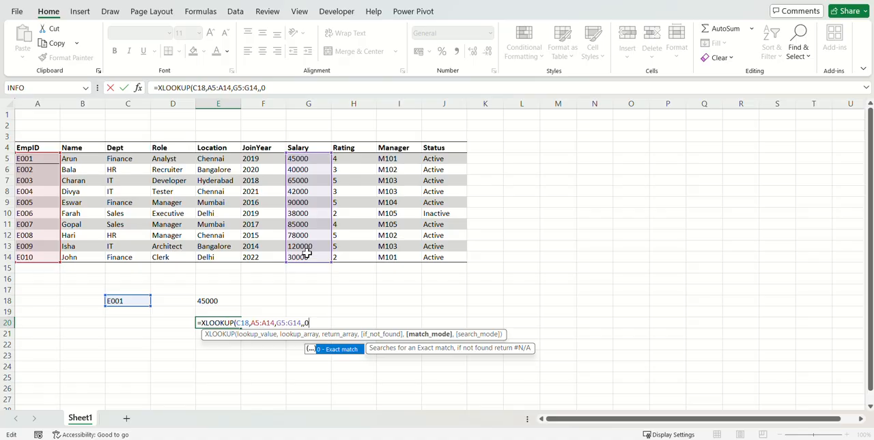
{"action": "type", "text": ",1"}
{"action": "key", "text": "BackSpace"}
{"action": "key", "text": "BackSpace"}
{"action": "key", "text": "BackSpace"}
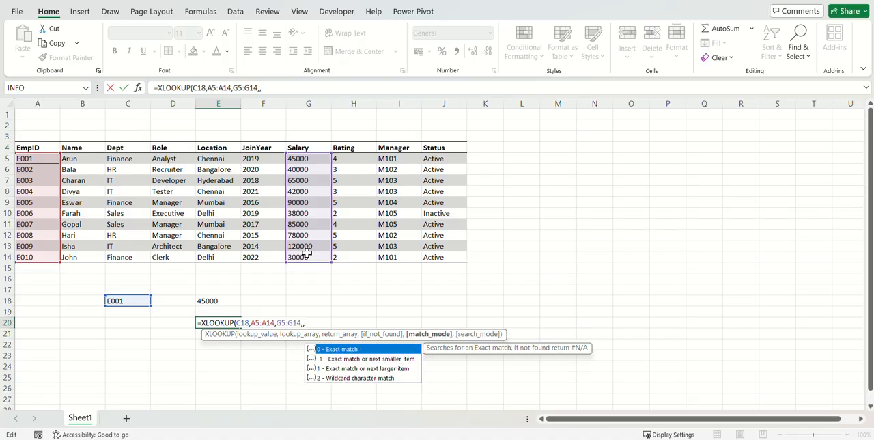
Finish the E20 XLOOKUP with match mode 0 and search mode 1, and review the completed formula.
{"action": "type", "text": "0"}
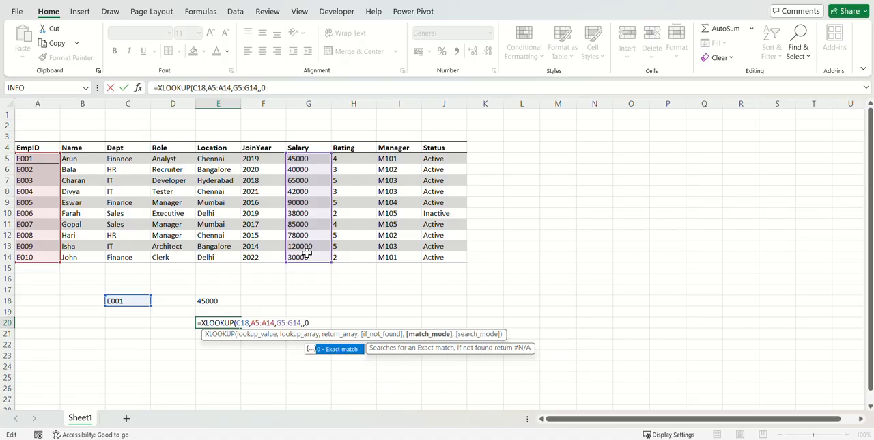
{"action": "type", "text": ",1)"}
{"action": "key", "text": "Return"}
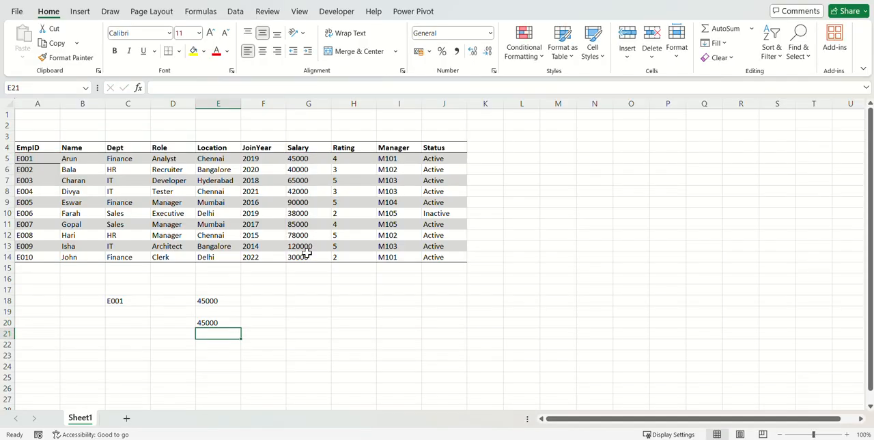
{"action": "key", "text": "Up"}
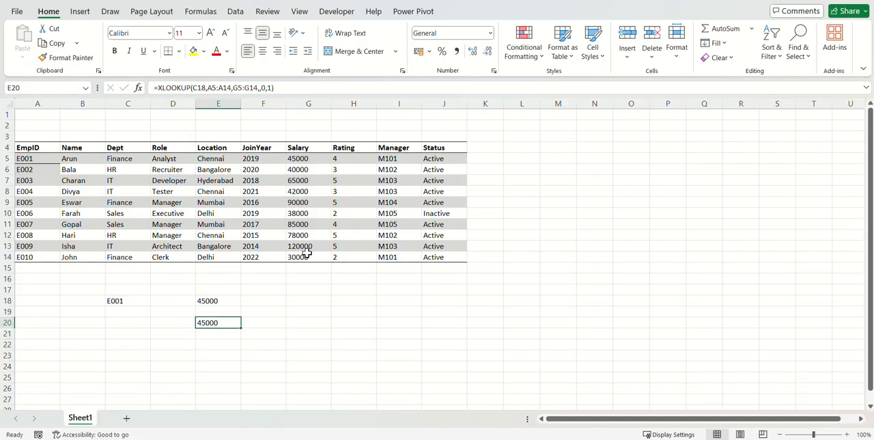
{"action": "key", "text": "F2"}
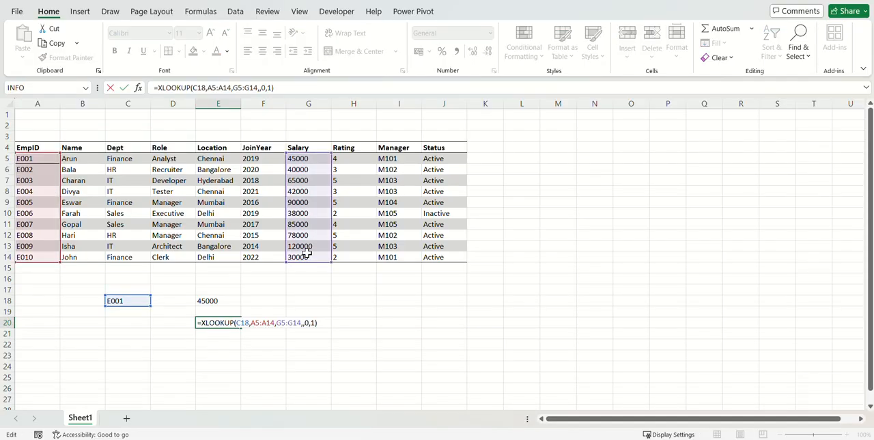
{"action": "key", "text": "Escape"}
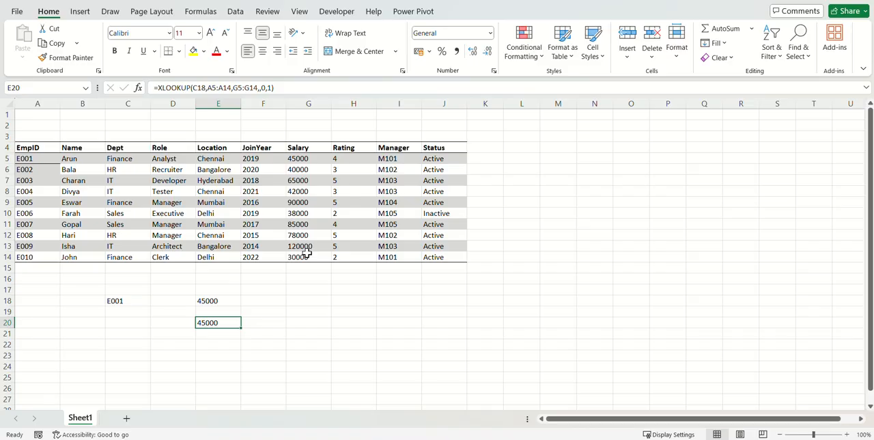
Clear the formula in E20 and widen the return array of the E18 XLOOKUP to G5:I14.
{"action": "key", "text": "Delete"}
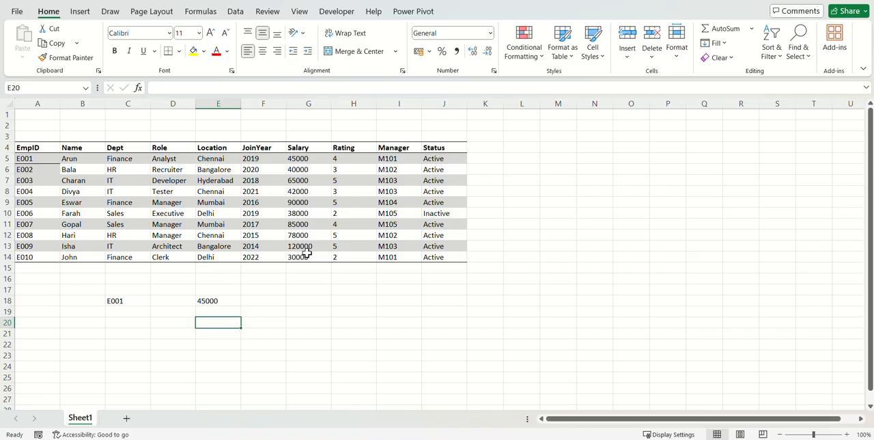
{"action": "left_click", "coordinate": [216, 299]}
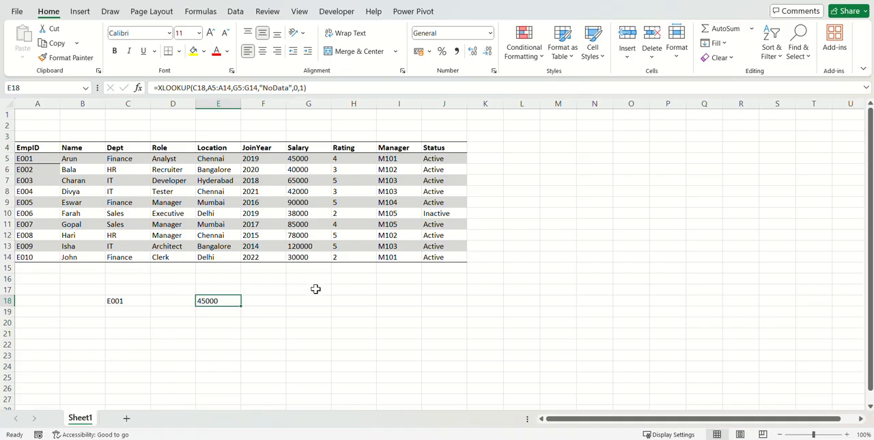
{"action": "key", "text": "F2"}
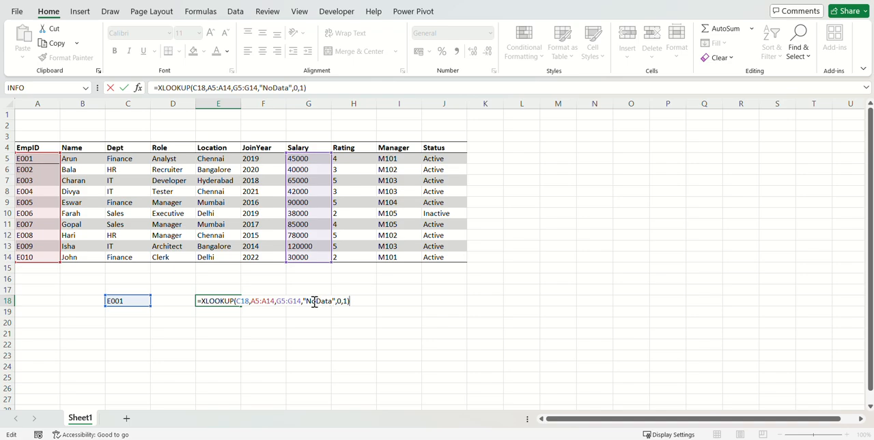
{"action": "left_click", "coordinate": [294, 300]}
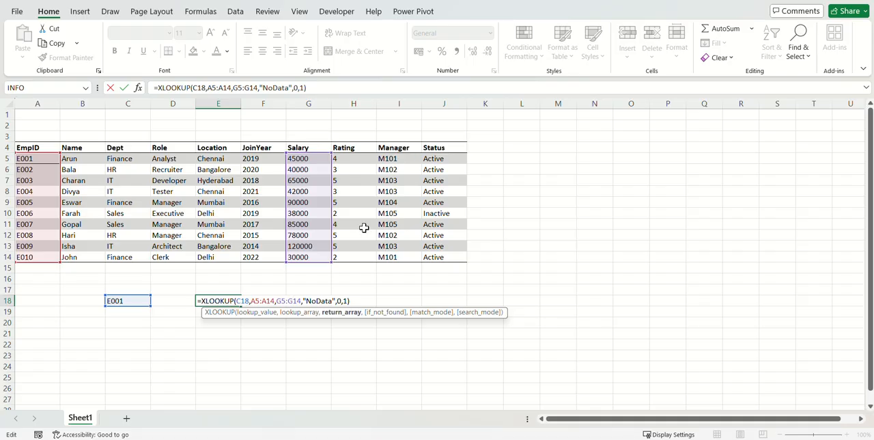
{"action": "key", "text": "BackSpace"}
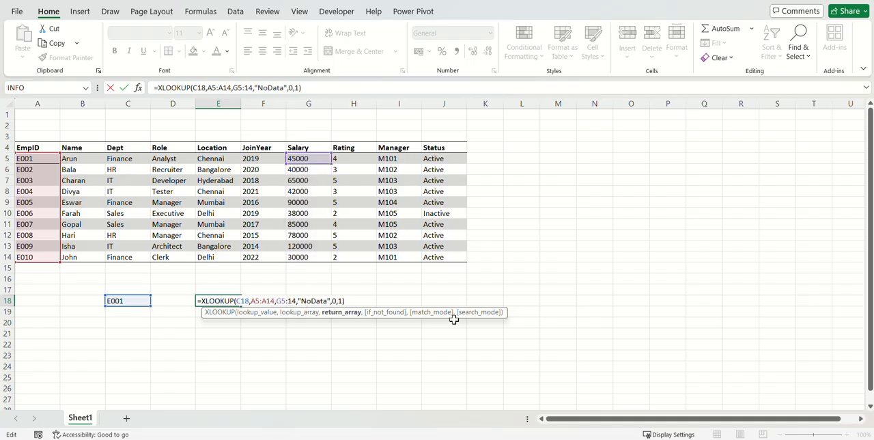
{"action": "type", "text": "I"}
{"action": "key", "text": "ctrl+Return"}
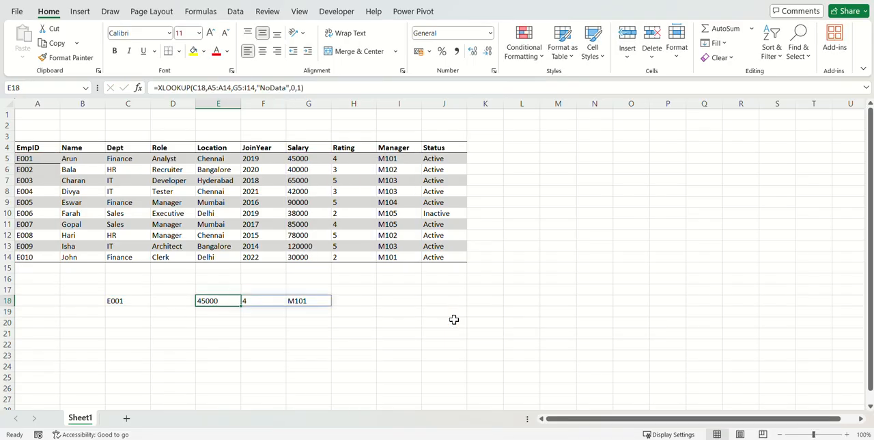
Enter E002 in C19 as a second employee ID below E001.
{"action": "left_click", "coordinate": [132, 311]}
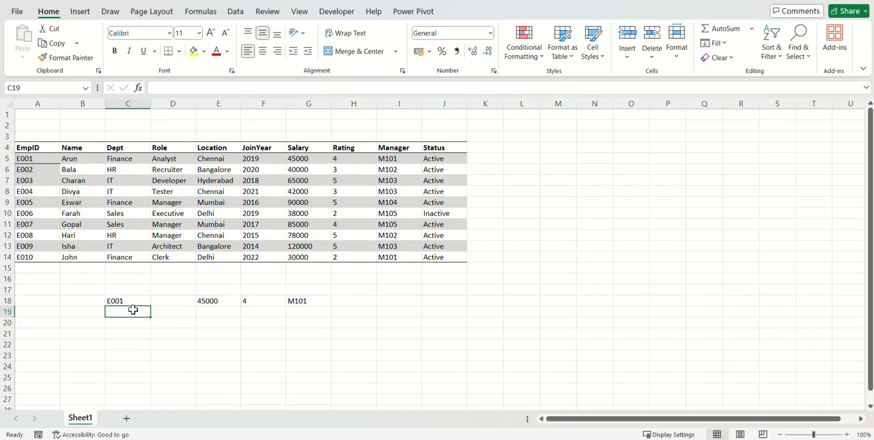
{"action": "type", "text": "E002"}
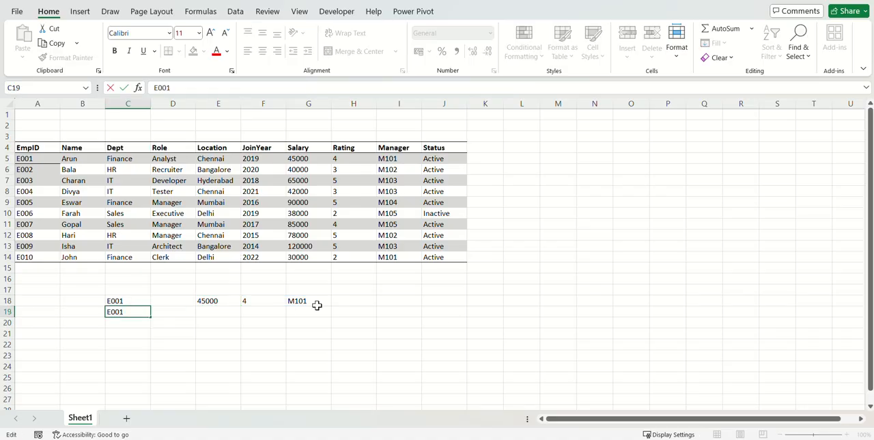
{"action": "key", "text": "ctrl+Return"}
Try extending the lookup value of the E18 XLOOKUP to the range C18:C19.
{"action": "key", "text": "Up"}
{"action": "key", "text": "Right"}
{"action": "key", "text": "Right"}
{"action": "key", "text": "F2"}
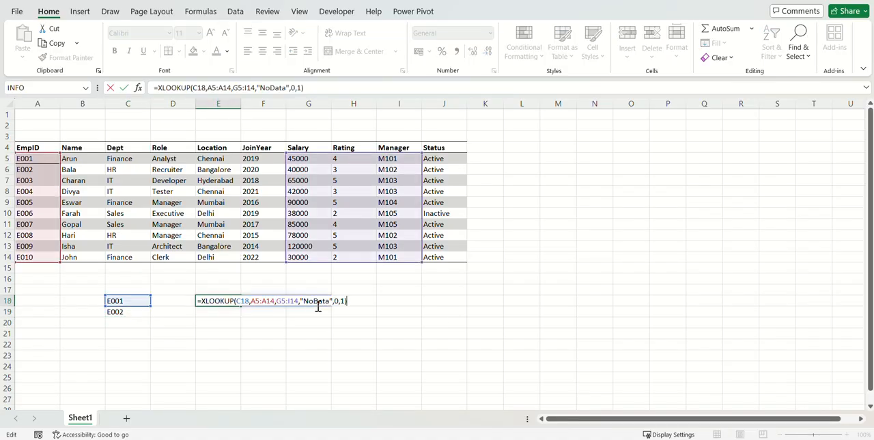
{"action": "key", "text": "Left"}
{"action": "key", "text": "Left"}
{"action": "key", "text": "Left"}
{"action": "key", "text": "Left"}
{"action": "key", "text": "Left"}
{"action": "key", "text": "Left"}
{"action": "key", "text": "Left"}
{"action": "key", "text": "Left"}
{"action": "key", "text": "Left"}
{"action": "key", "text": "Left"}
{"action": "key", "text": "Left"}
{"action": "key", "text": "Left"}
{"action": "key", "text": "Left"}
{"action": "key", "text": "Left"}
{"action": "key", "text": "Left"}
{"action": "key", "text": "Left"}
{"action": "key", "text": "Left"}
{"action": "key", "text": "Left"}
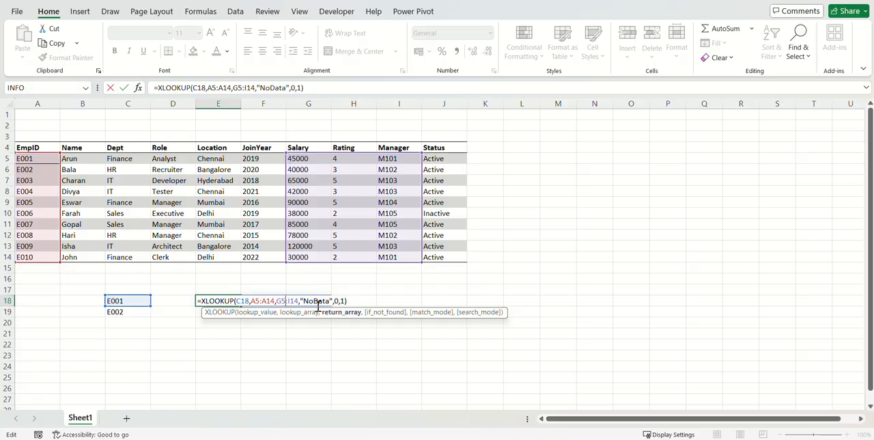
{"action": "key", "text": "Left"}
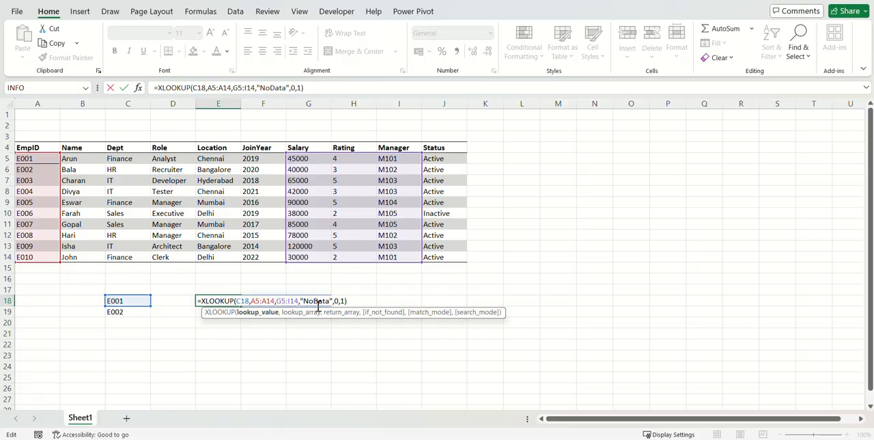
{"action": "type", "text": ":C19"}
{"action": "key", "text": "Return"}
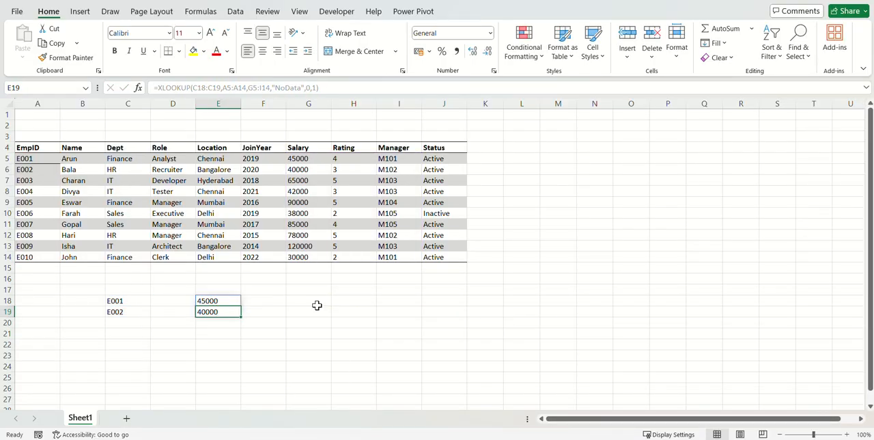
Undo the last change to the E18 XLOOKUP and clear the employee ID from C19.
{"action": "key", "text": "Up"}
{"action": "key", "text": "ctrl+z"}
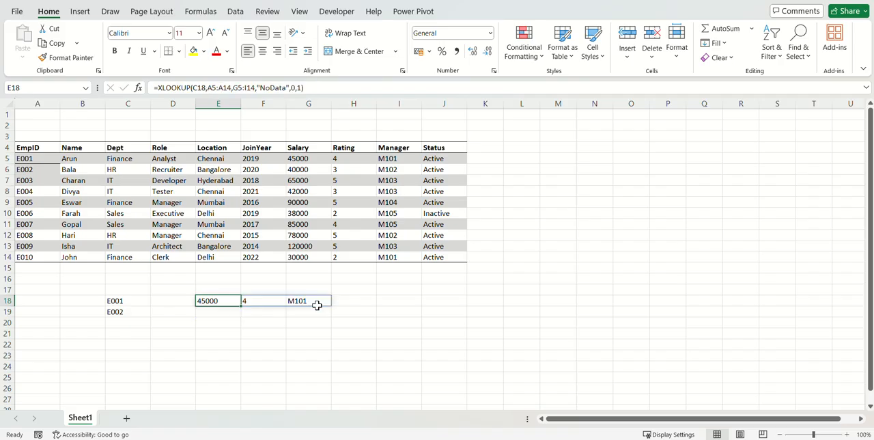
{"action": "key", "text": "Left"}
{"action": "key", "text": "Left"}
{"action": "key", "text": "Left"}
{"action": "key", "text": "Down"}
{"action": "key", "text": "Right"}
{"action": "key", "text": "Delete"}
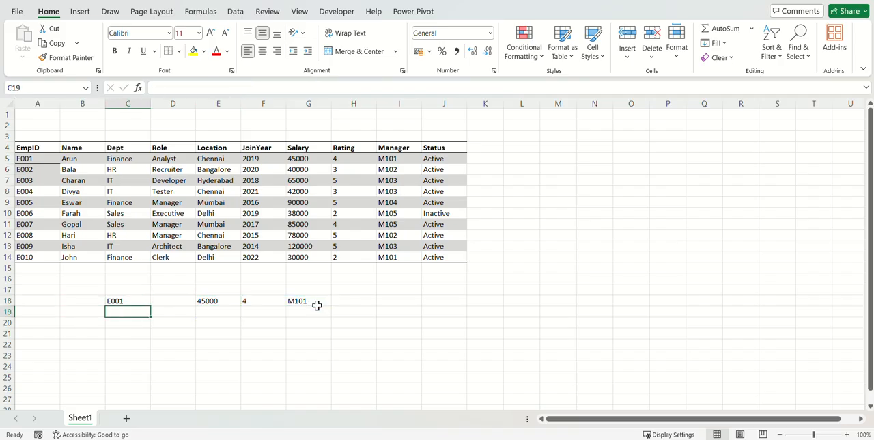
{"action": "key", "text": "Up"}
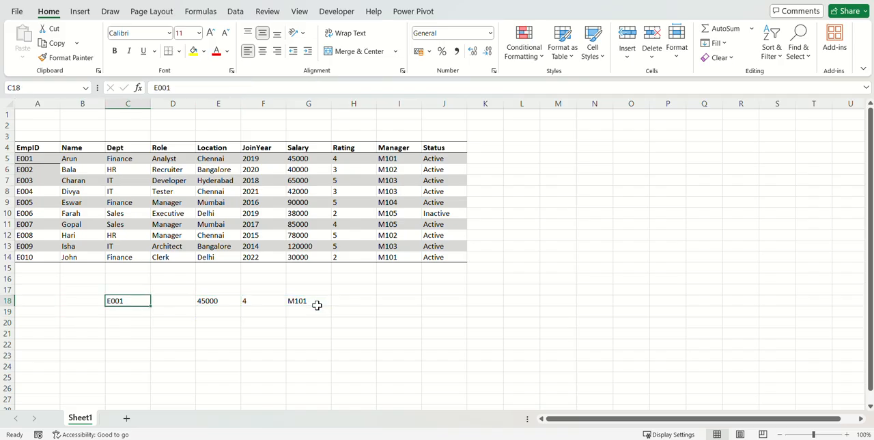
Review the XLOOKUP formula in E18 and enter E002 in C19 as a second lookup ID.
{"action": "left_click", "coordinate": [212, 306]}
{"action": "key", "text": "F2"}
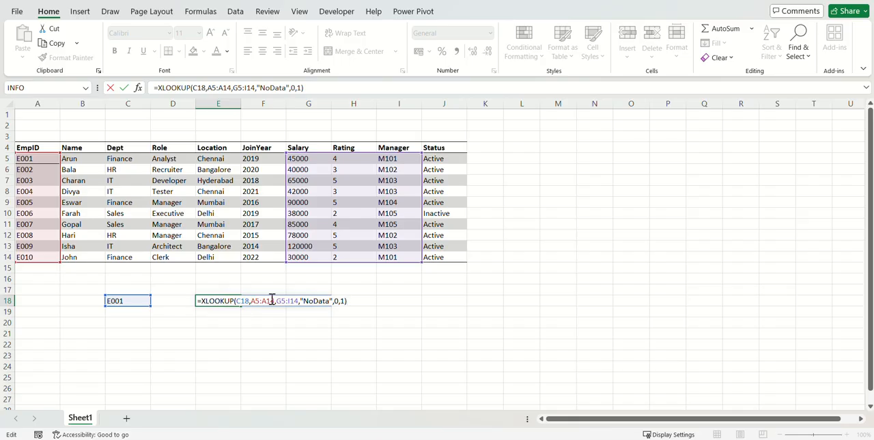
{"action": "left_click", "coordinate": [134, 312]}
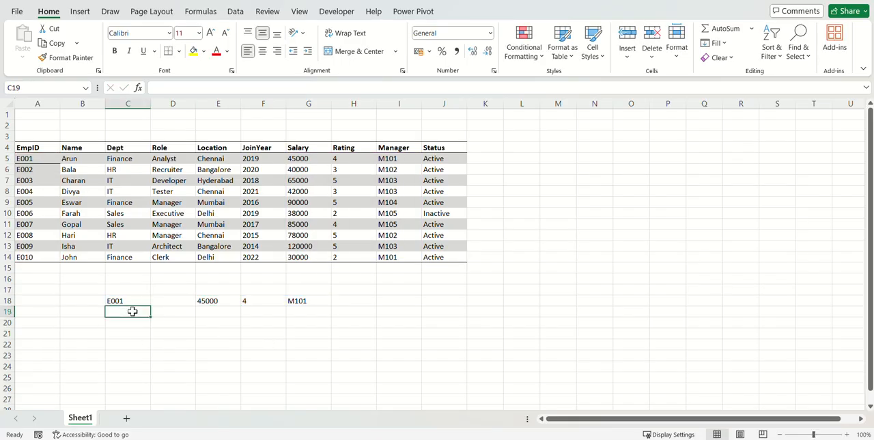
{"action": "type", "text": "E002"}
{"action": "key", "text": "Return"}
Change the lookup value in the E18 XLOOKUP to the range C18:C19, keeping G5:I14 as the return array.
{"action": "key", "text": "Up"}
{"action": "key", "text": "Up"}
{"action": "key", "text": "Right"}
{"action": "key", "text": "Right"}
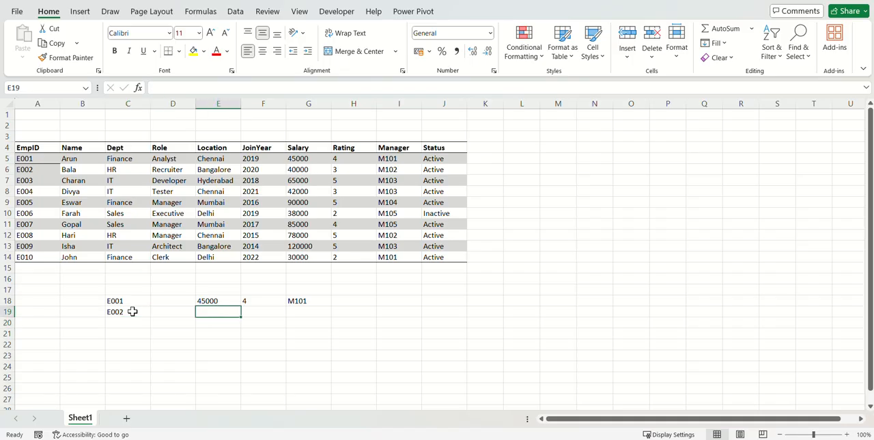
{"action": "key", "text": "F2"}
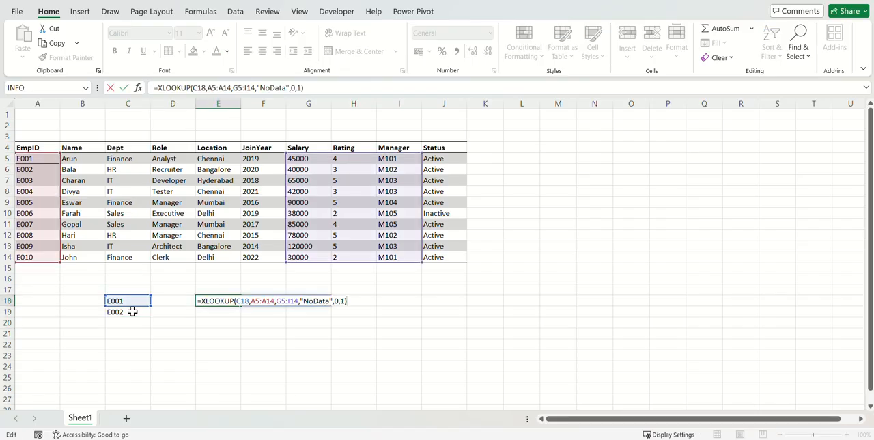
{"action": "left_click", "coordinate": [245, 300]}
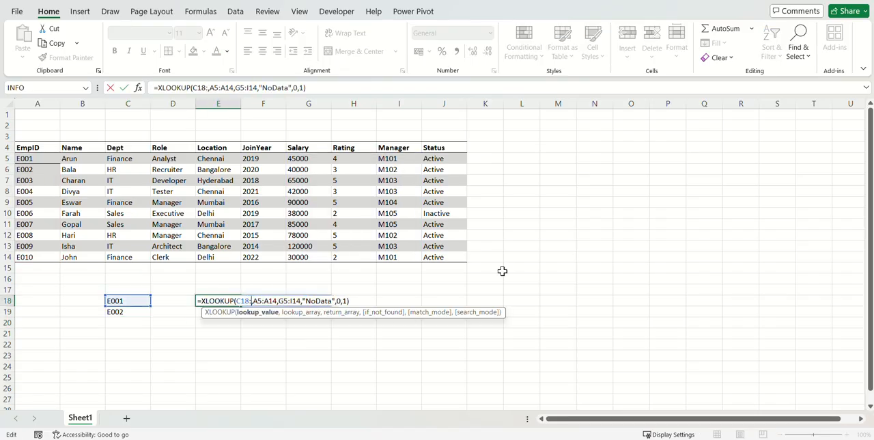
{"action": "type", "text": ":C19"}
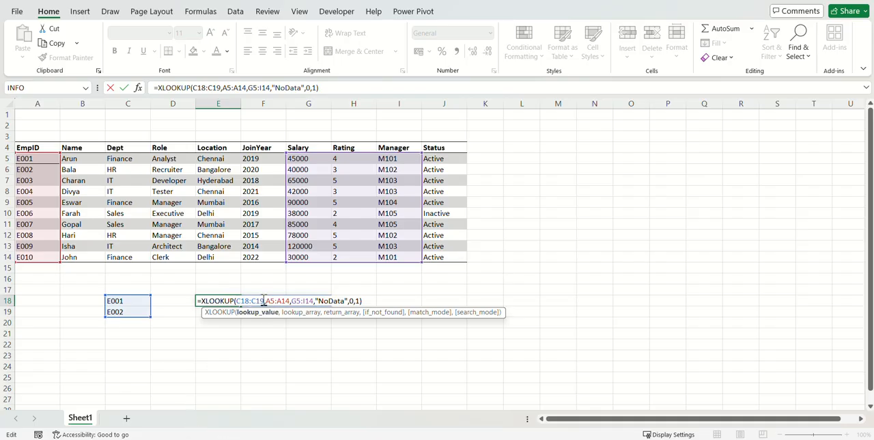
{"action": "key", "text": "Return"}
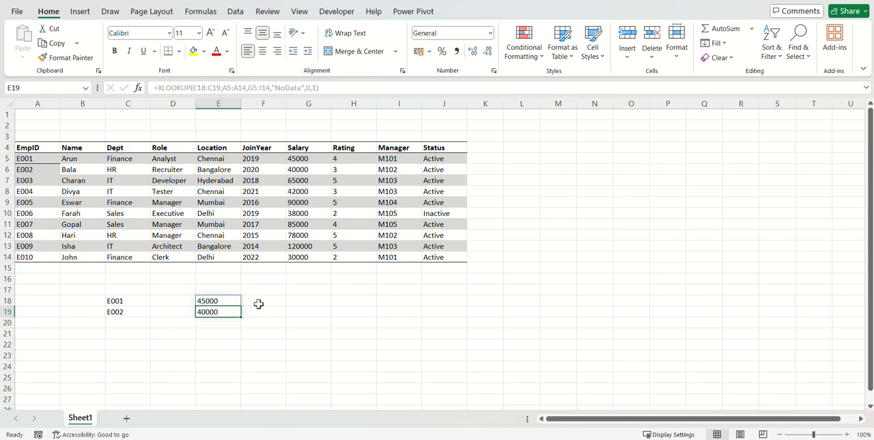
Examine the ranges referenced by the two-ID XLOOKUP formula in E18 without changing it.
{"action": "left_click", "coordinate": [226, 301]}
{"action": "double_click", "coordinate": [225, 301]}
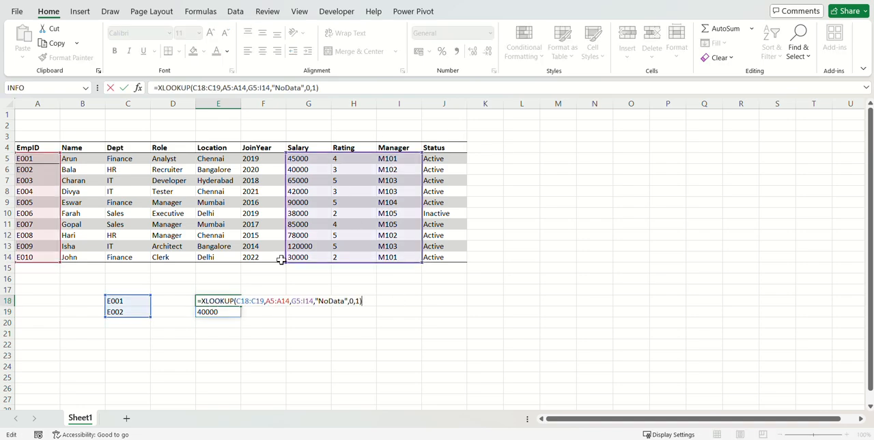
{"action": "key", "text": "Escape"}
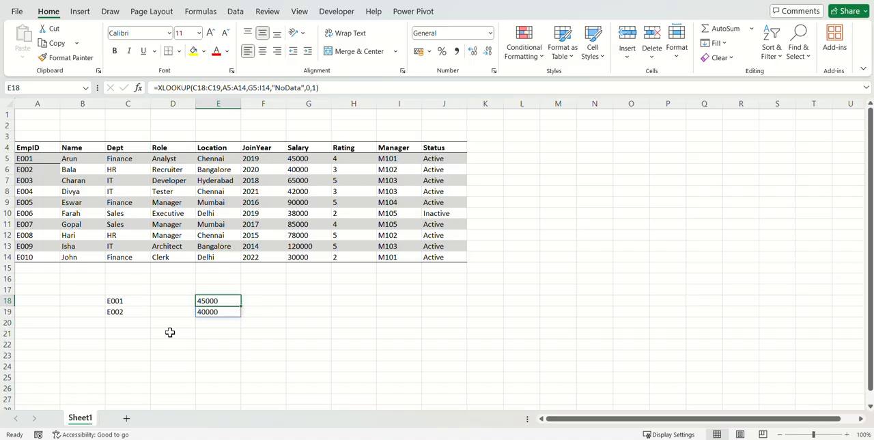
{"action": "key", "text": "Left"}
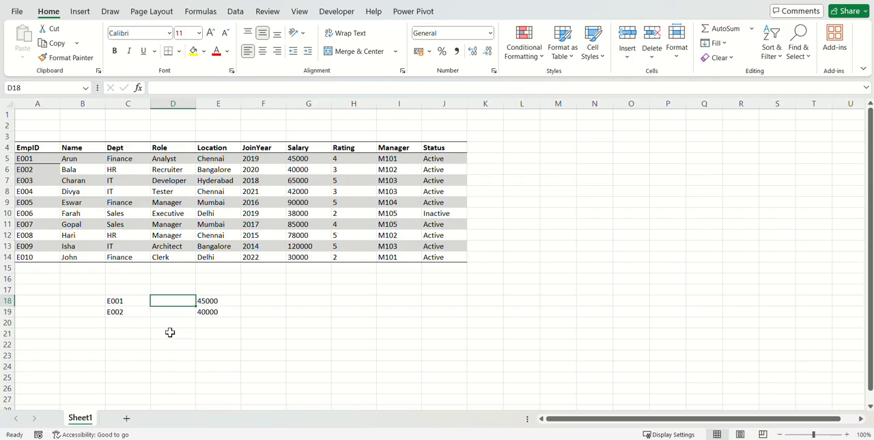